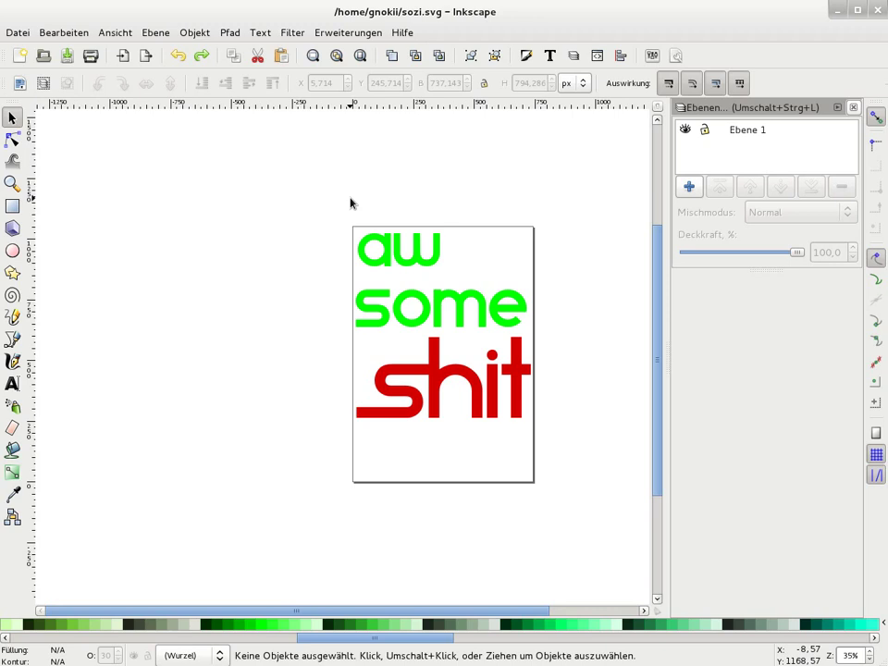
Step: Lock the Ebene 1 text layer and add a new layer named control
click(348, 32)
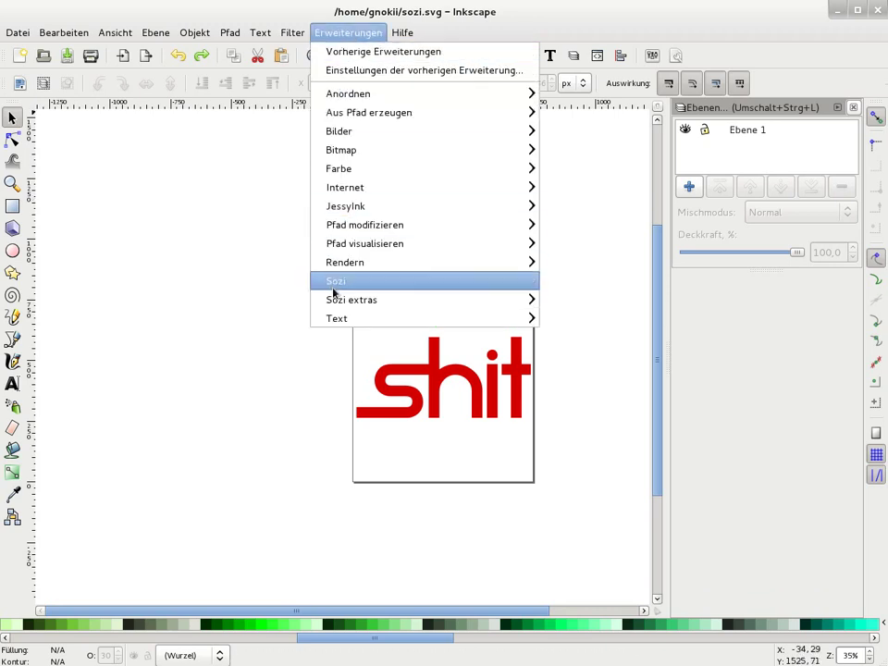
click(137, 215)
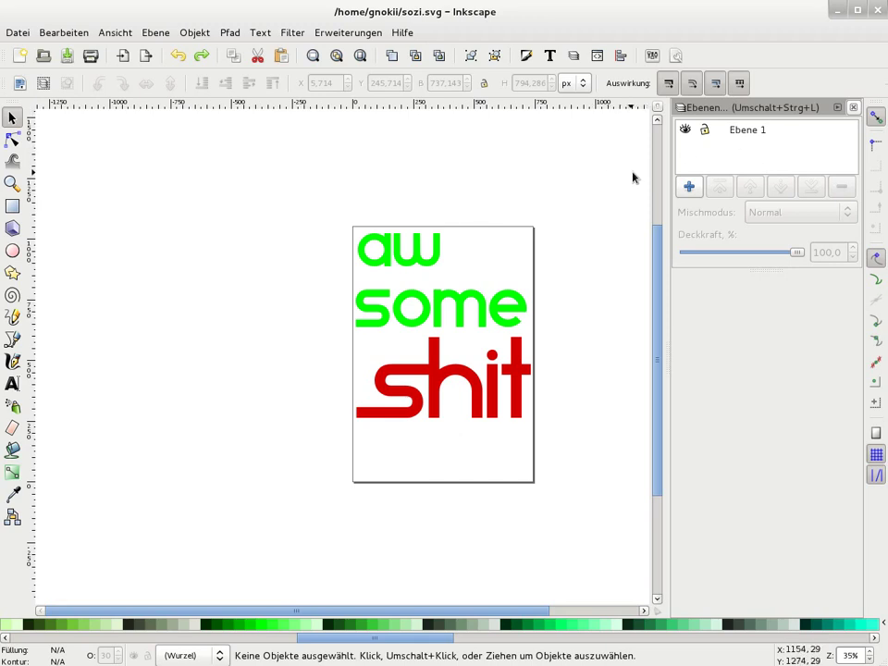
click(705, 130)
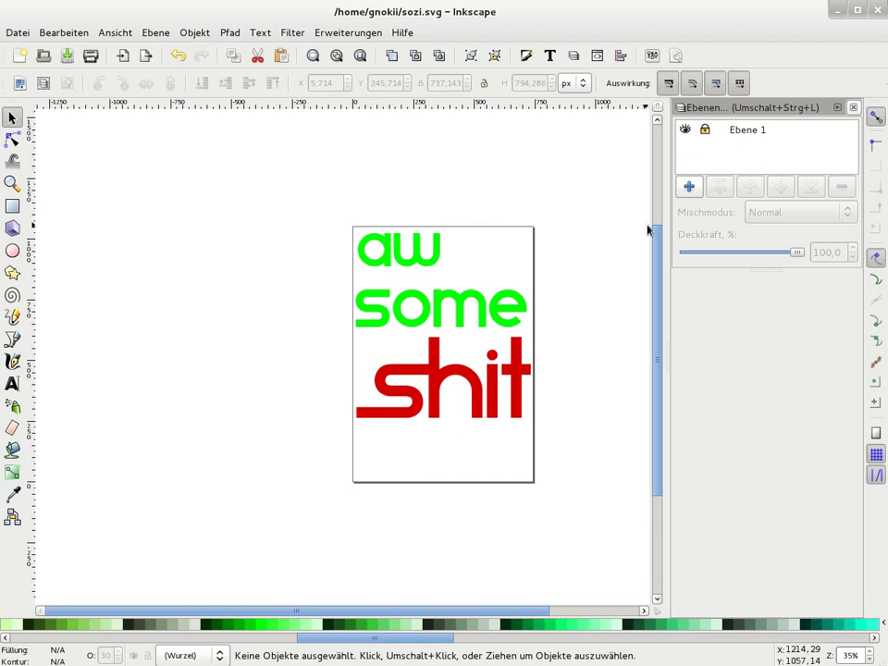
click(688, 189)
text(control)
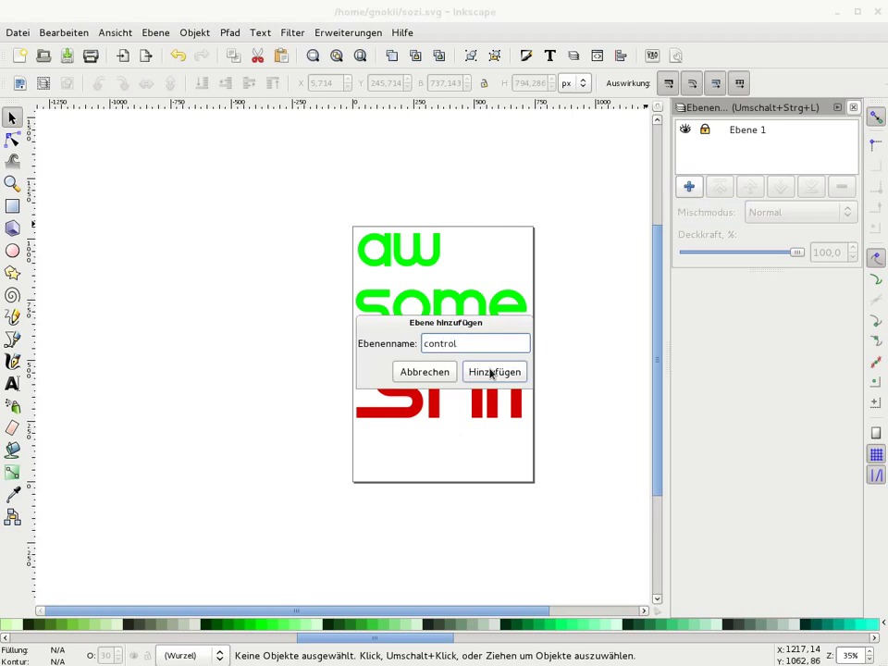
click(491, 373)
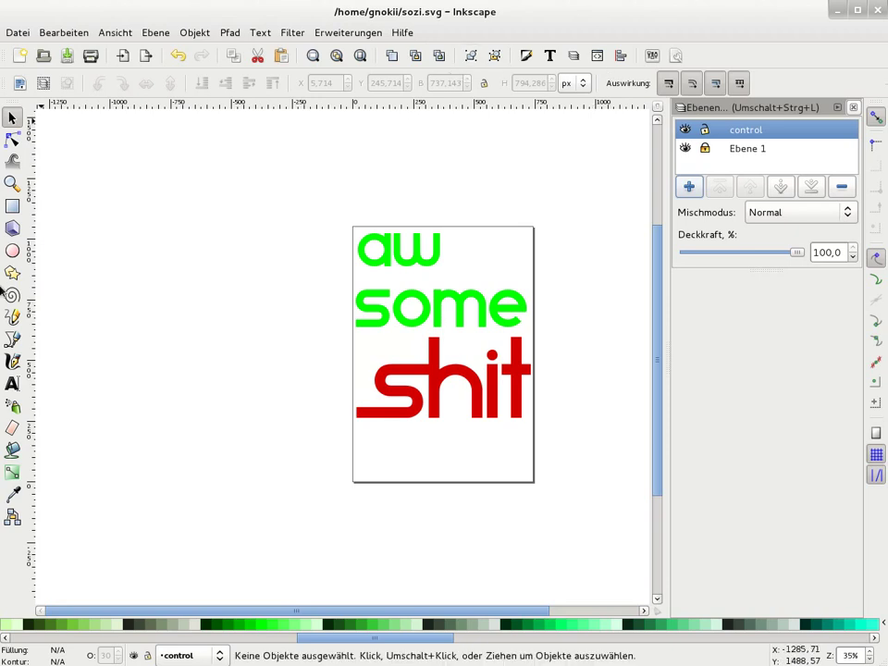
Step: Draw a rectangle over the word aw on the control layer
key(r)
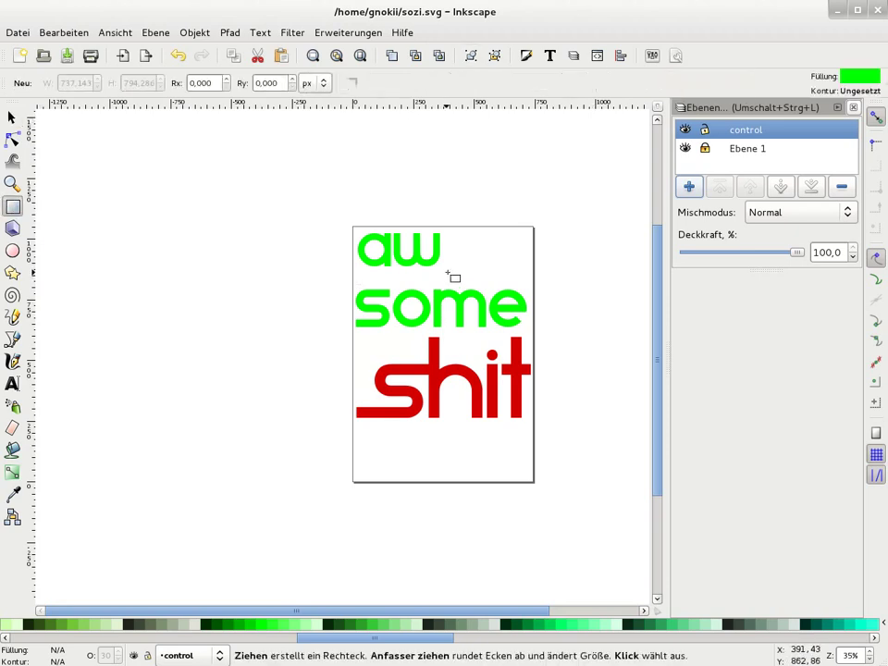
drag(449, 270, 352, 226)
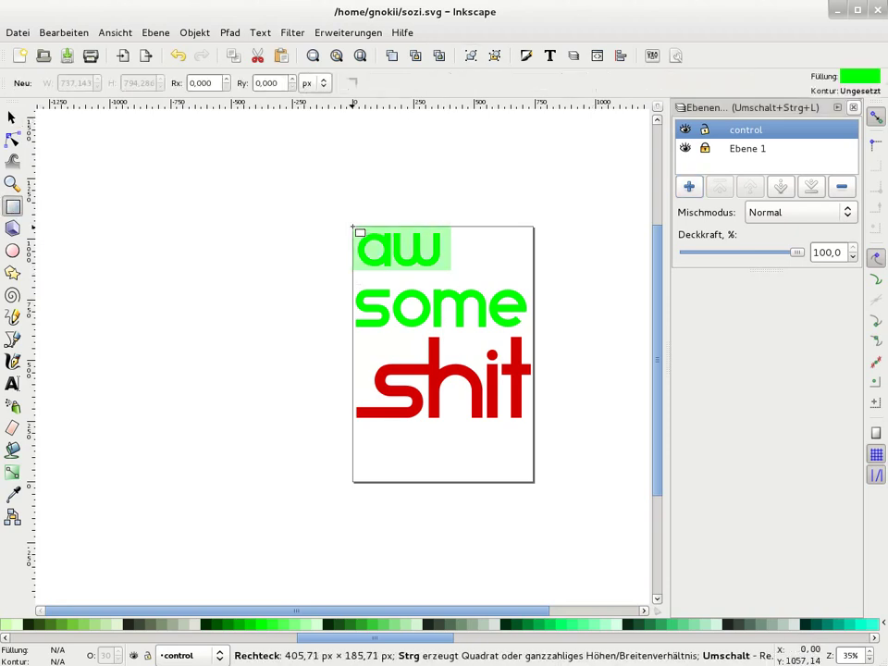
drag(352, 227, 352, 226)
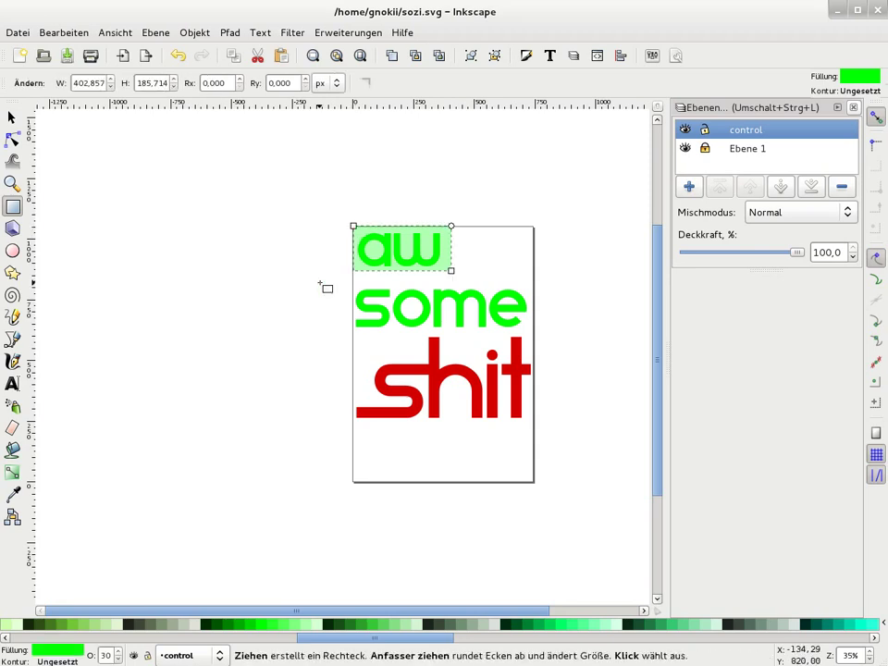
click(12, 118)
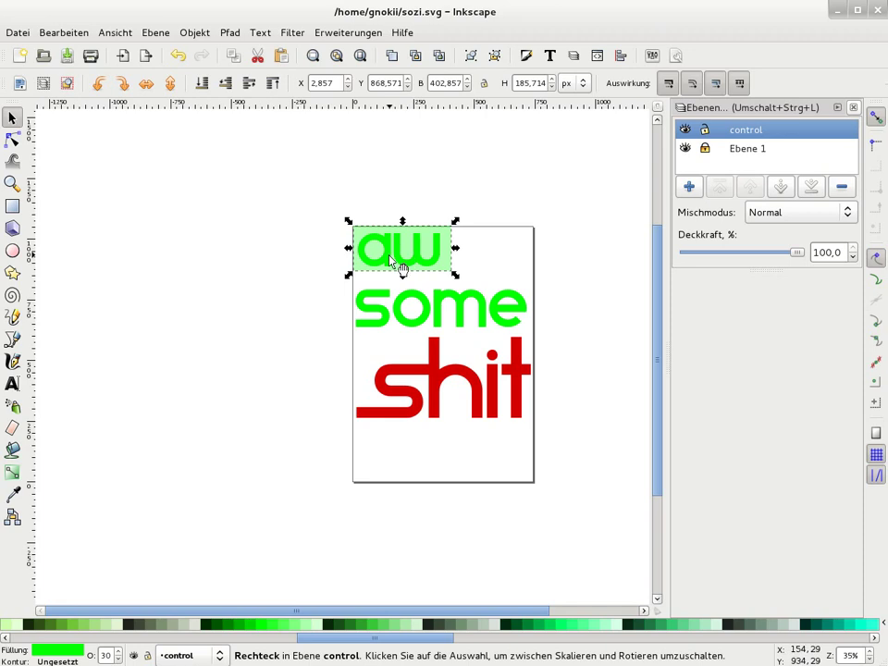
Step: Add the rectangle as Sozi frame 'aw' with a linear transition profile and save
click(338, 33)
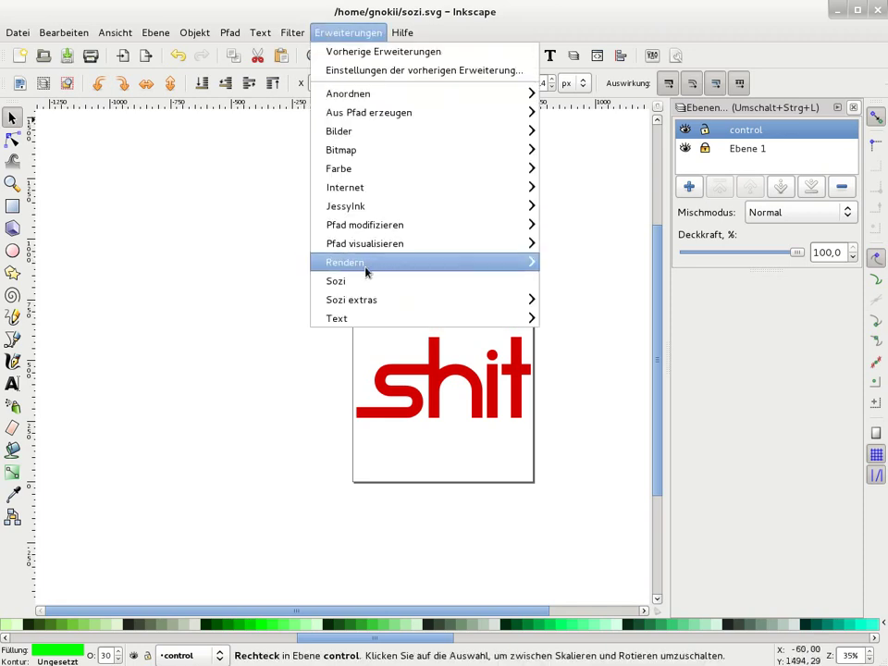
click(363, 281)
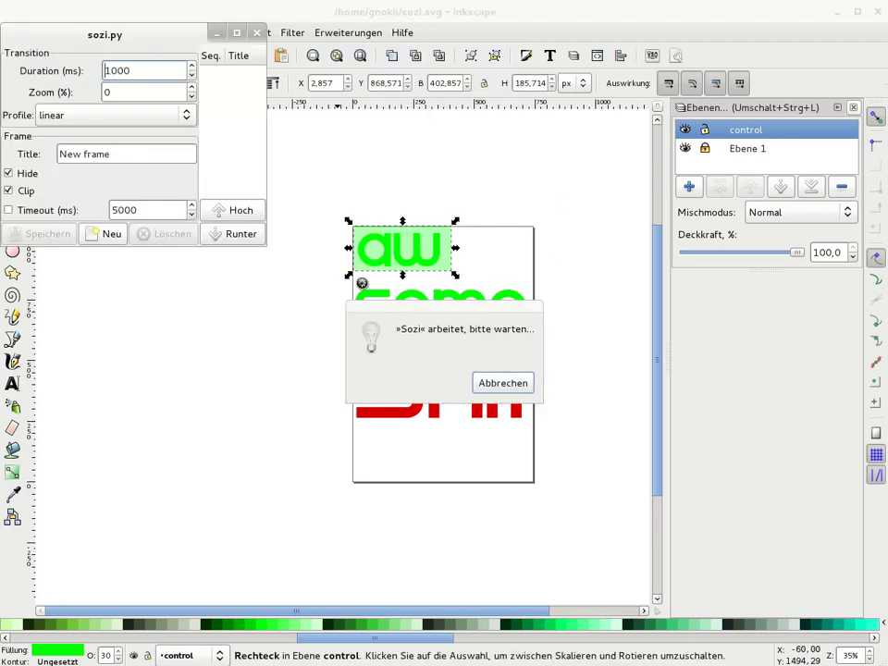
drag(92, 34, 146, 197)
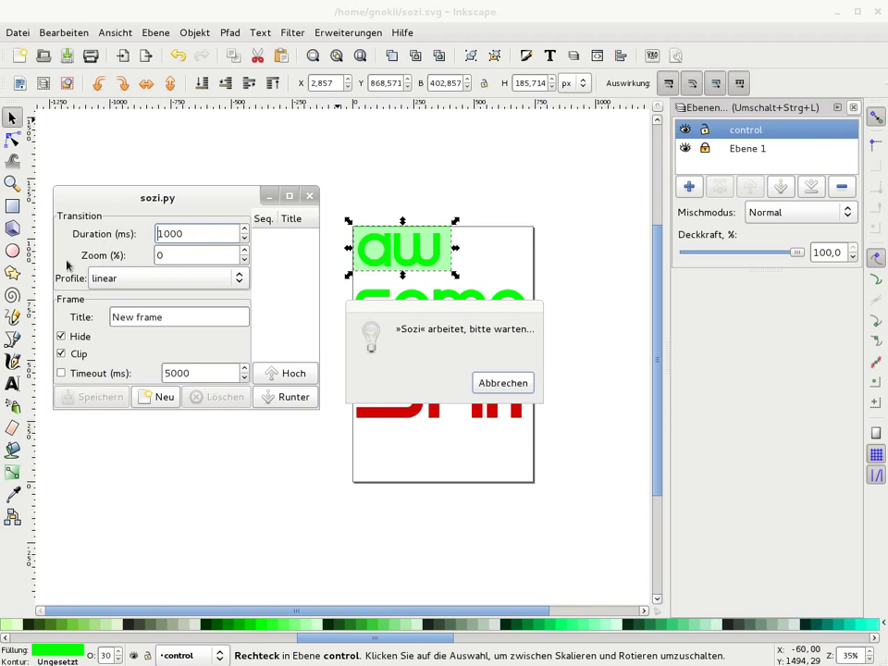
click(105, 280)
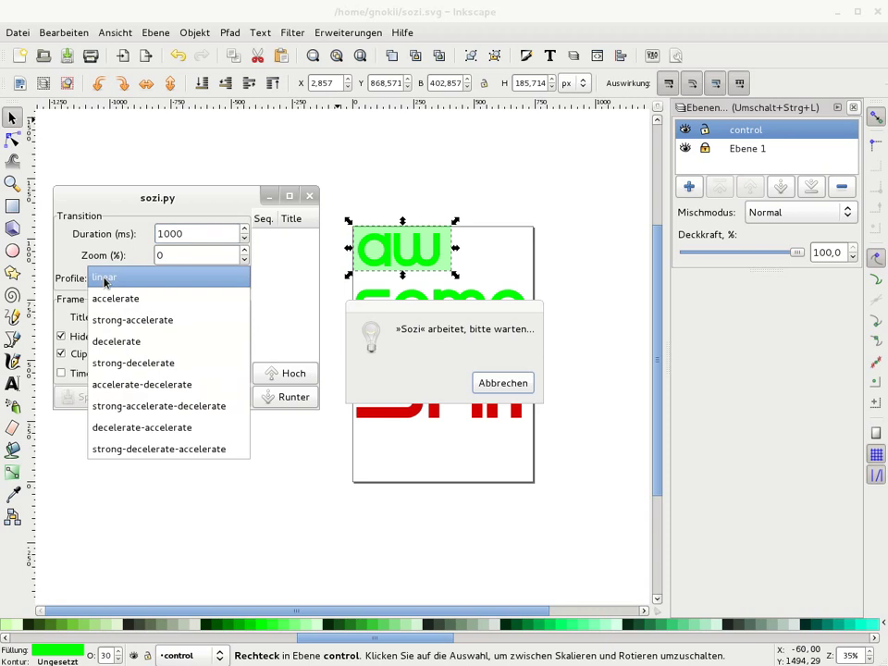
click(160, 278)
drag(169, 319, 112, 317)
text(aw)
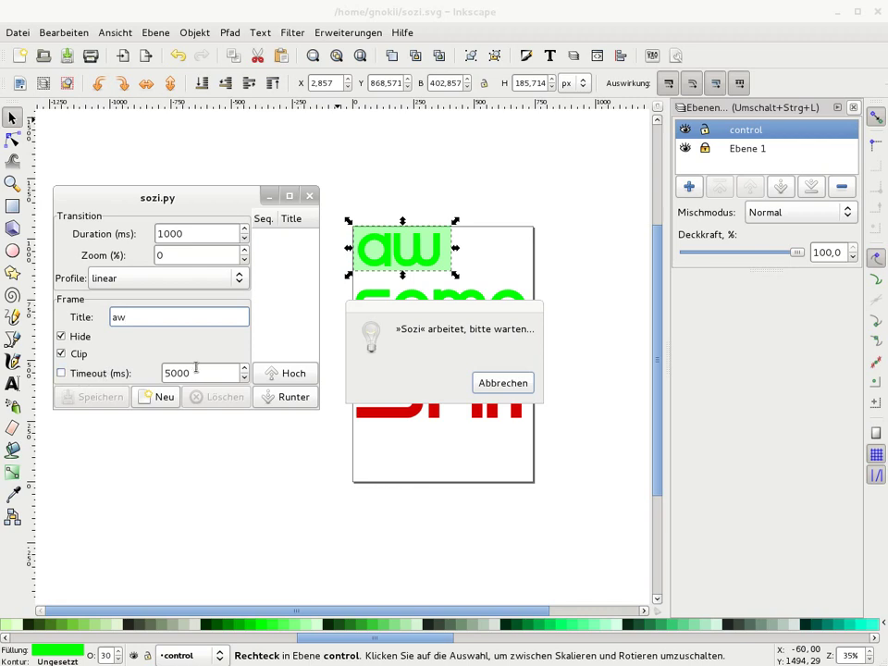
click(148, 400)
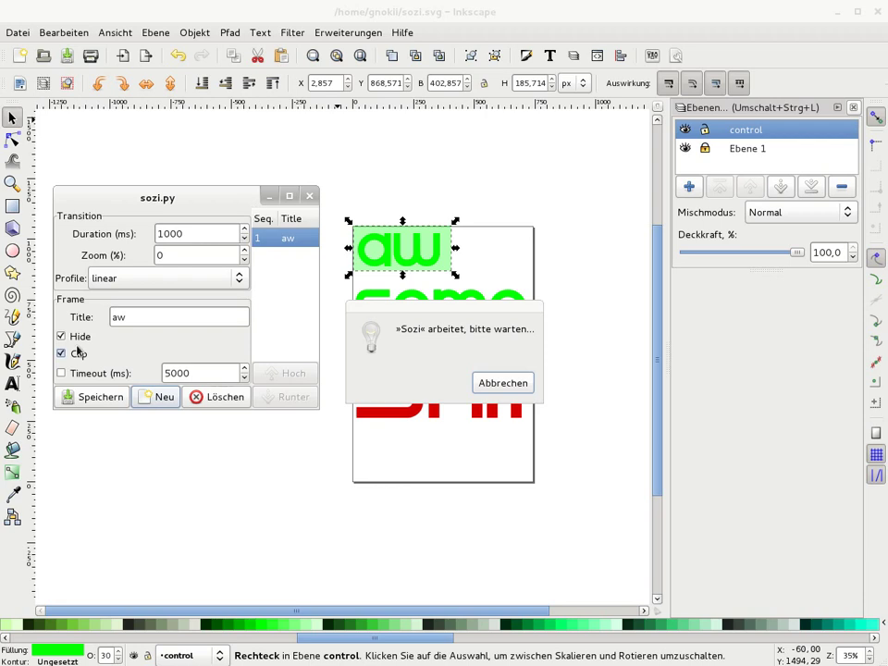
click(95, 397)
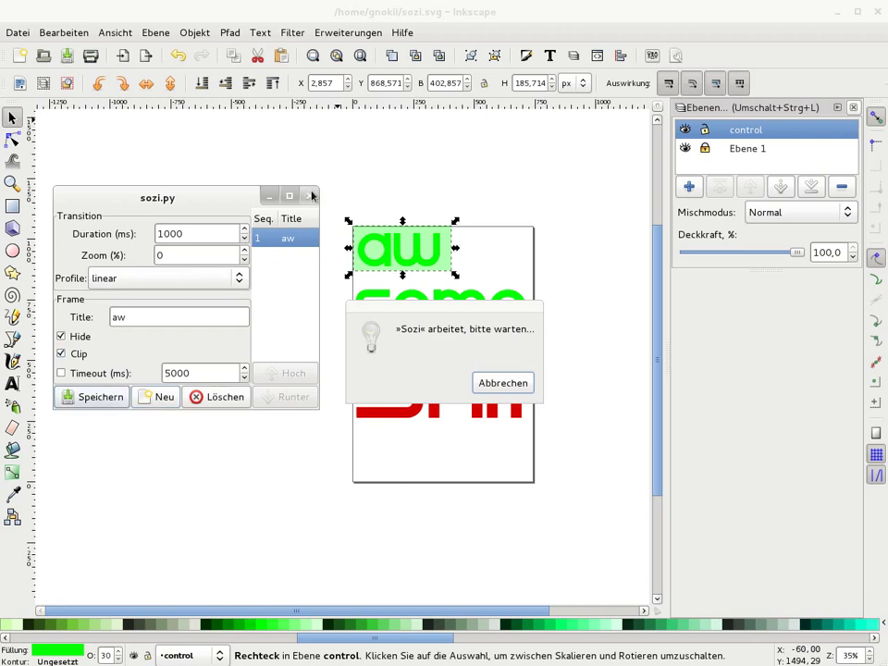
click(312, 195)
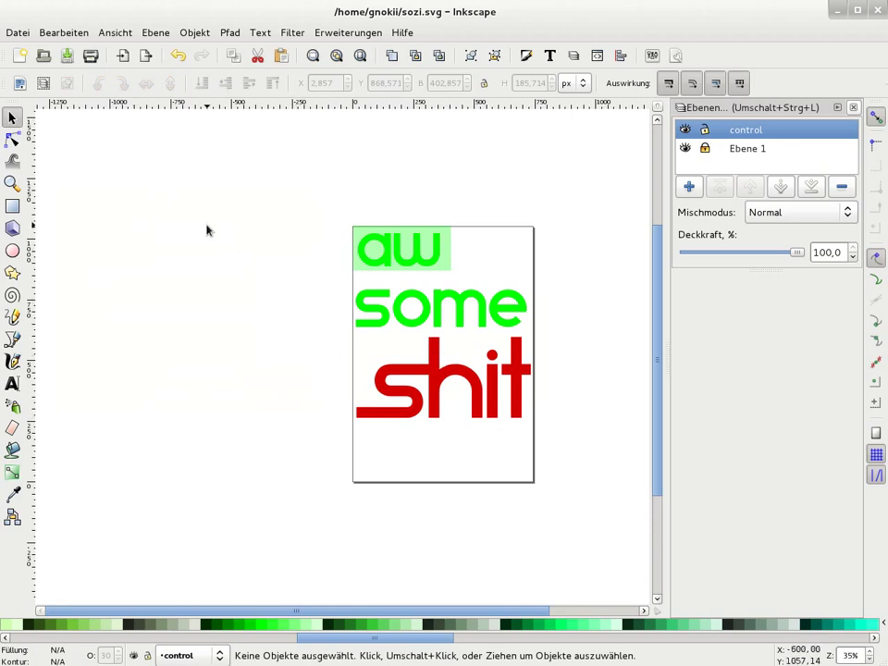
Step: Duplicate the aw rectangle and move and widen the copy over the word some
click(396, 261)
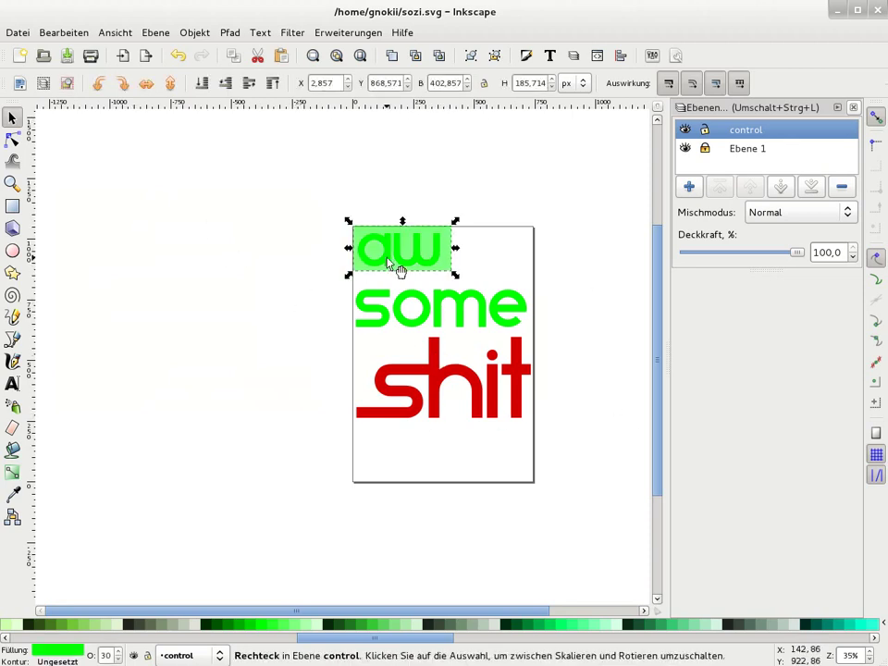
key(r)
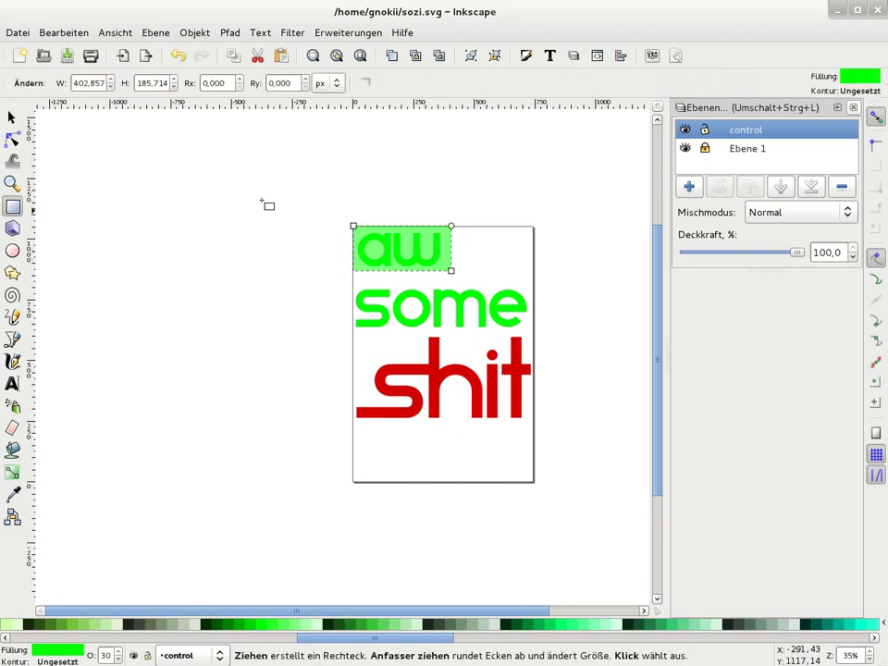
key(s)
mouse_move(402, 241)
mouse_down()
mouse_move(396, 282)
mouse_move(451, 310)
mouse_move(536, 310)
mouse_up()
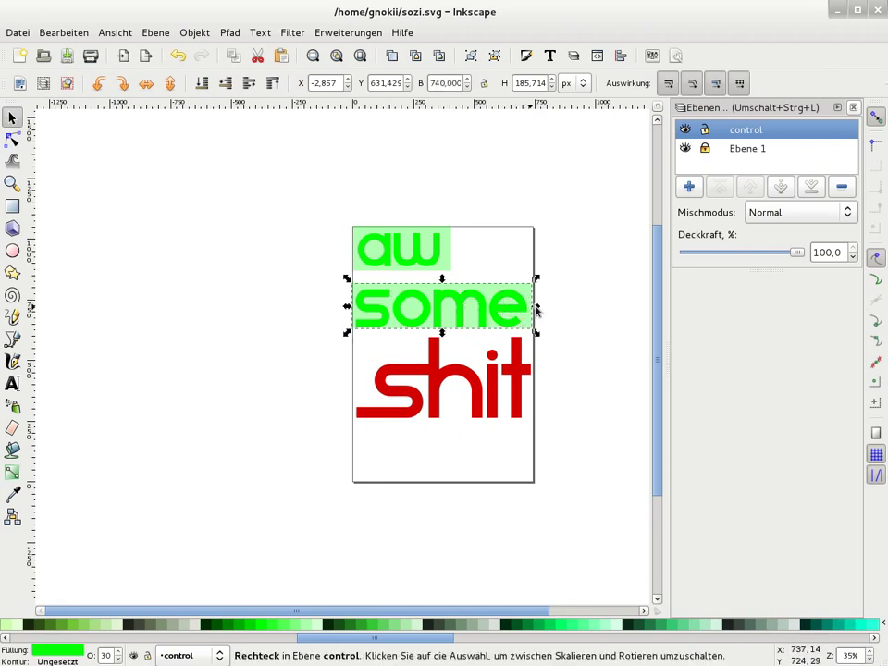
Step: Add the new rectangle as Sozi frame 'some'
click(348, 33)
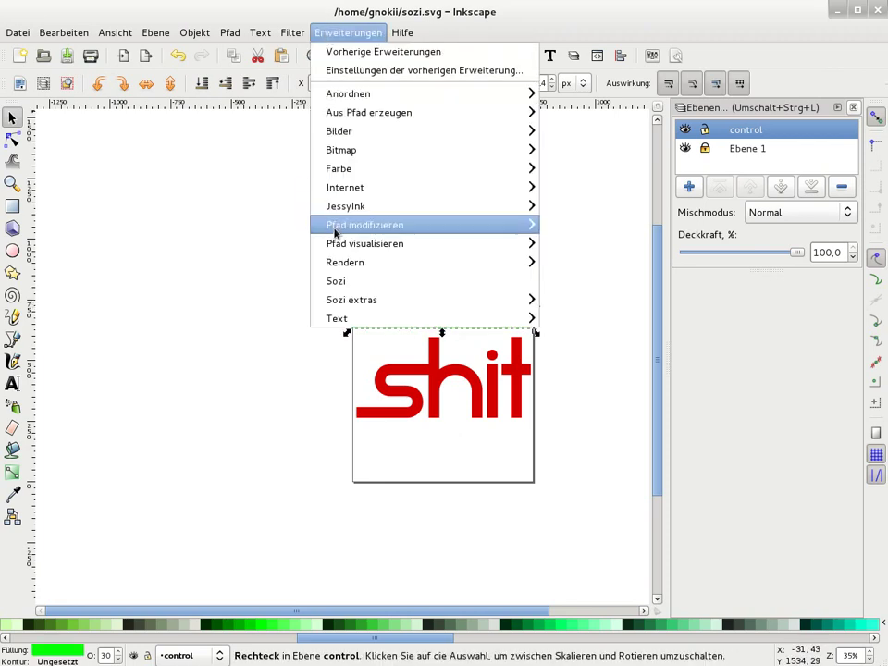
click(342, 283)
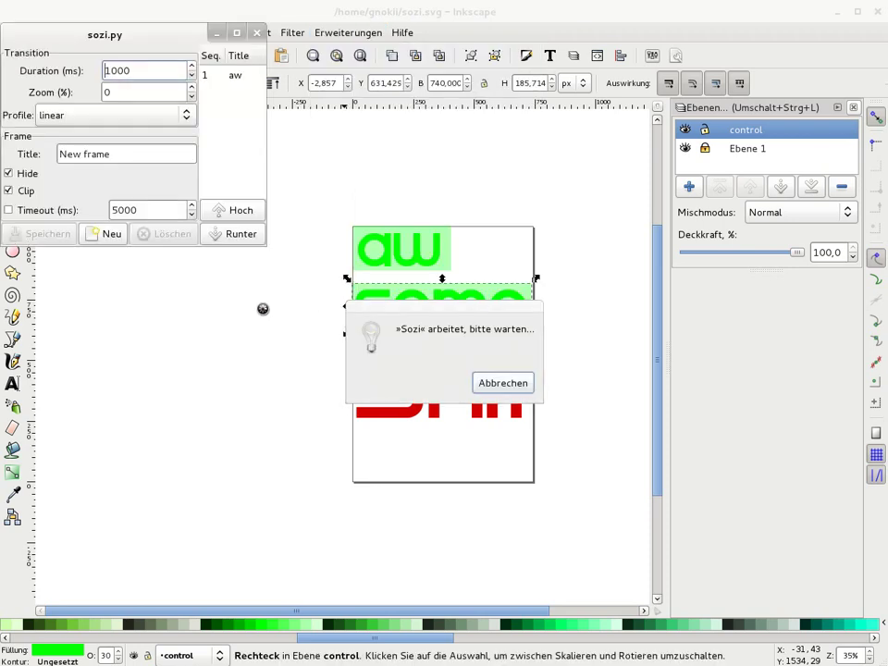
drag(140, 159, 59, 149)
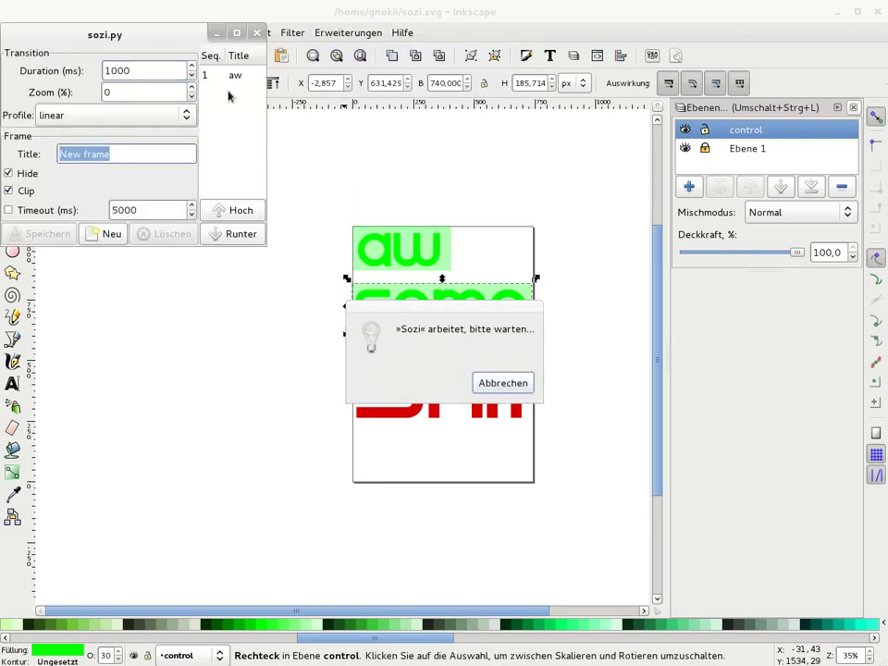
text(some)
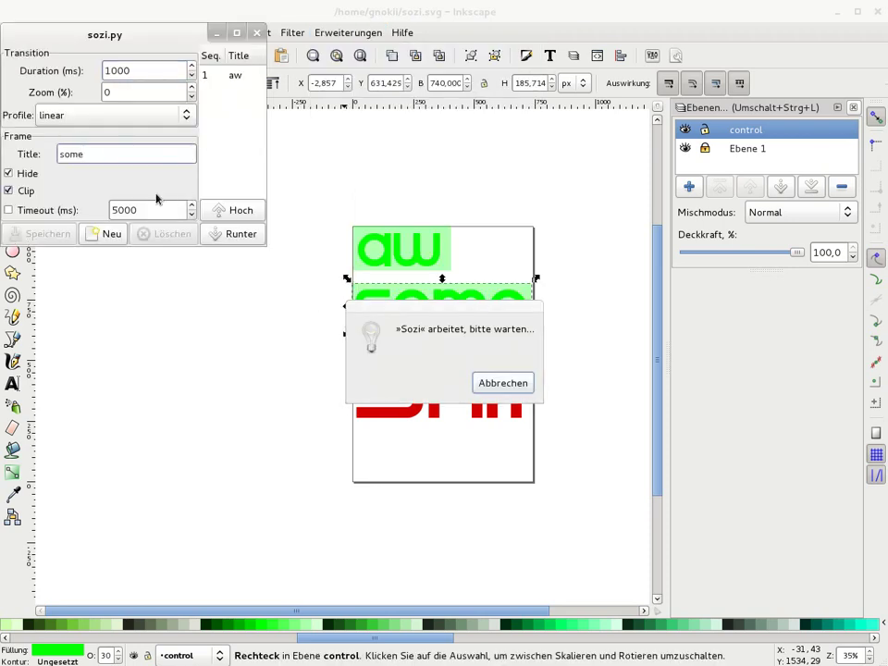
click(109, 234)
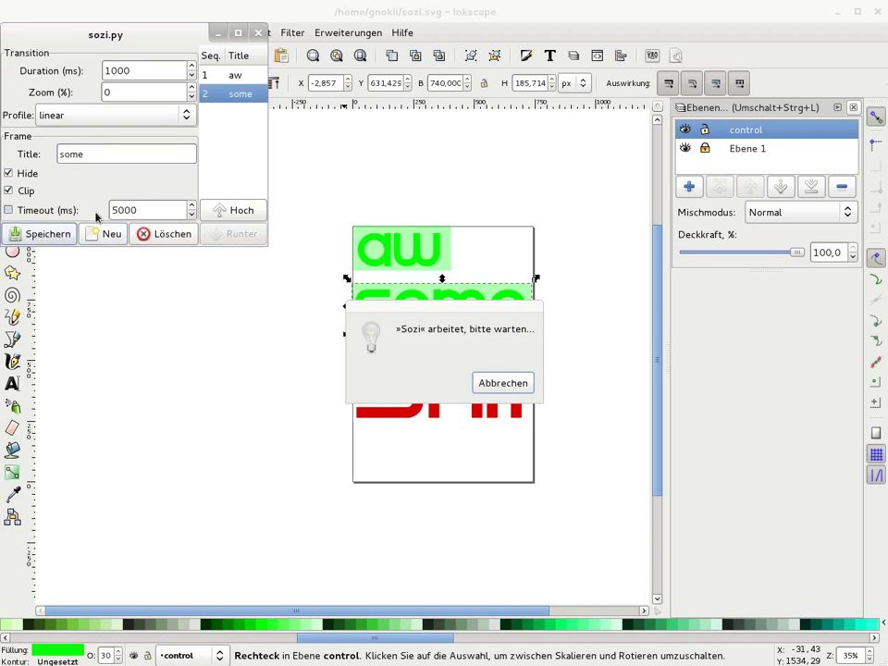
click(260, 34)
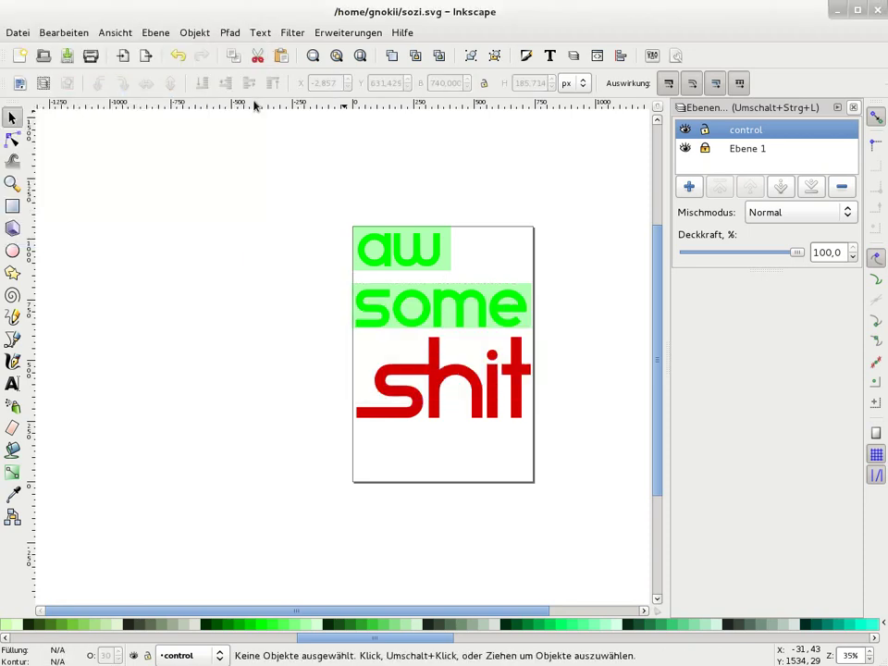
Step: Duplicate the some rectangle and move the copy over the word shit
click(422, 311)
key(ctrl+d)
mouse_move(422, 311)
mouse_down()
mouse_move(414, 361)
mouse_move(444, 393)
mouse_move(442, 422)
mouse_up()
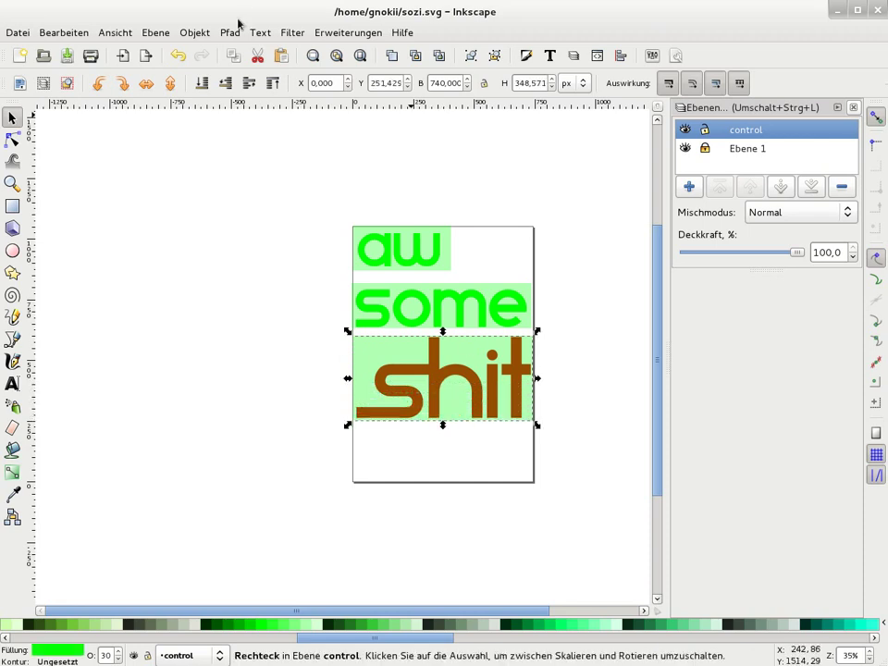
Step: Add the new rectangle as Sozi frame 'shit'
click(331, 34)
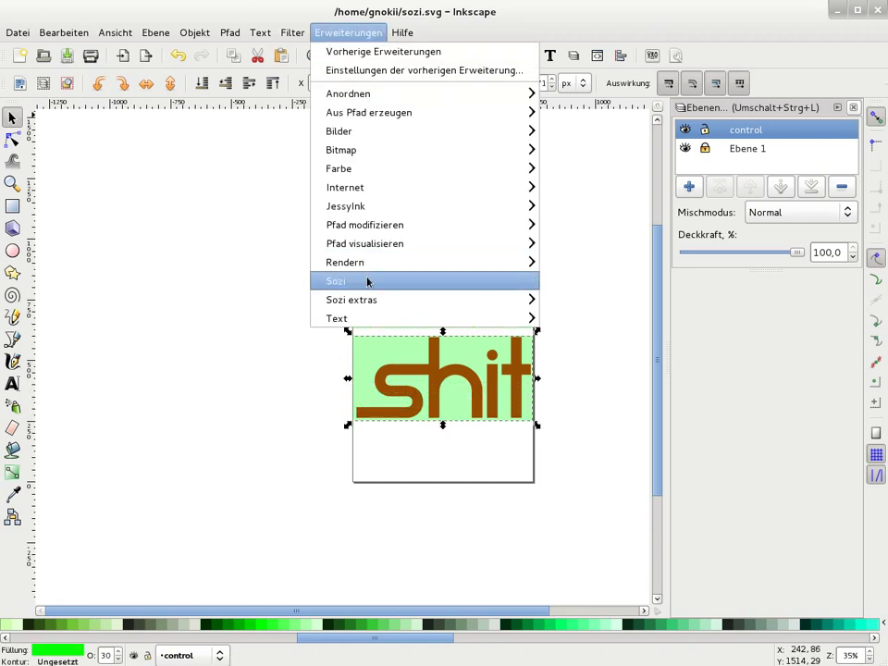
click(367, 280)
triple_click(121, 154)
text(shit)
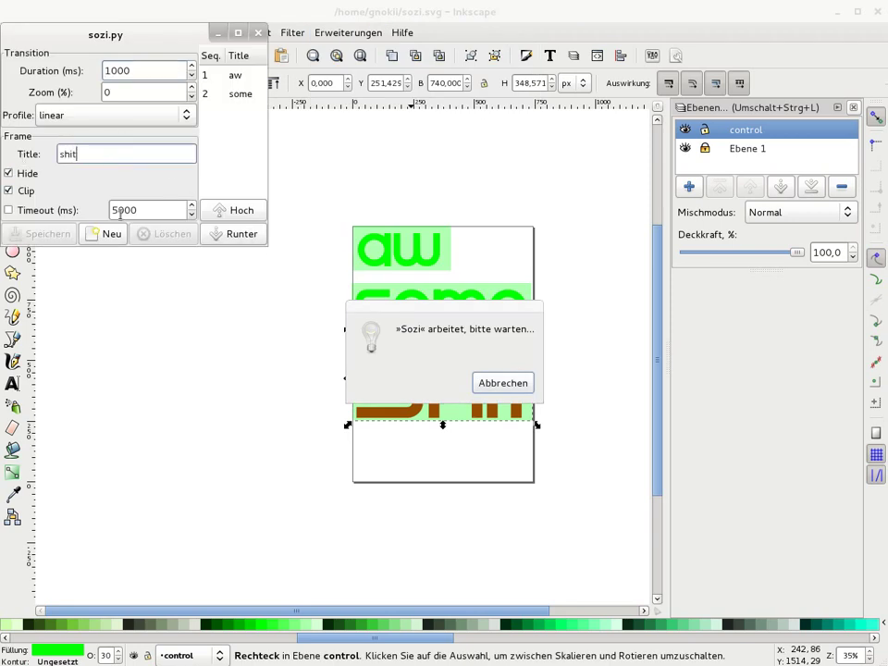
click(105, 235)
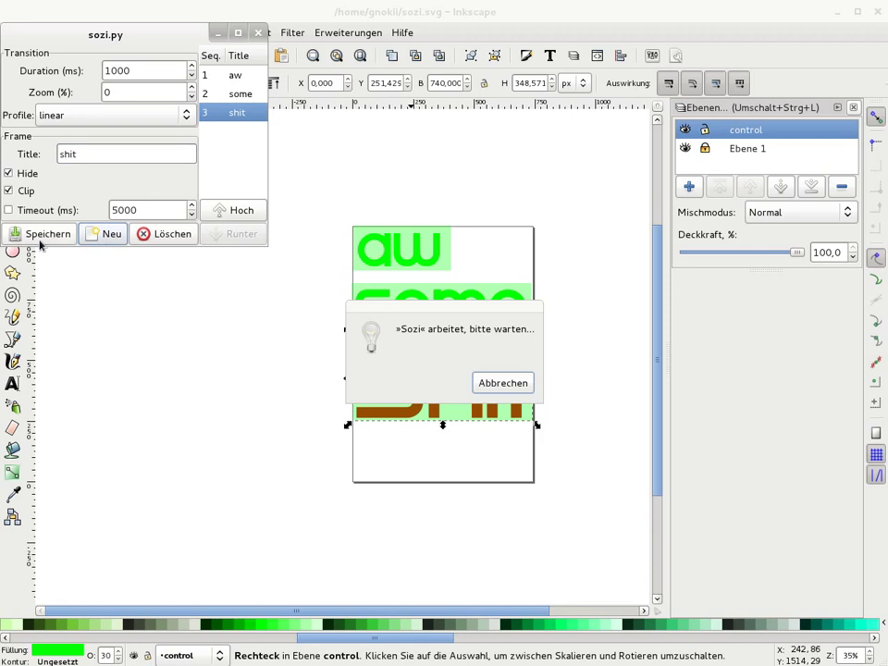
click(259, 33)
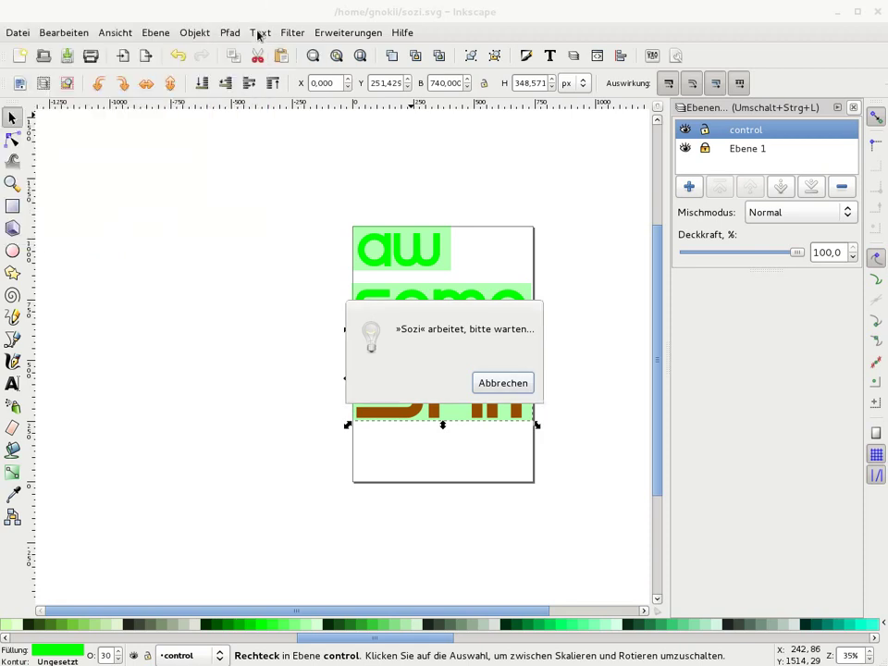
Step: Duplicate the shit rectangle and stretch the copy to 740 × 800 px over all three words
click(361, 363)
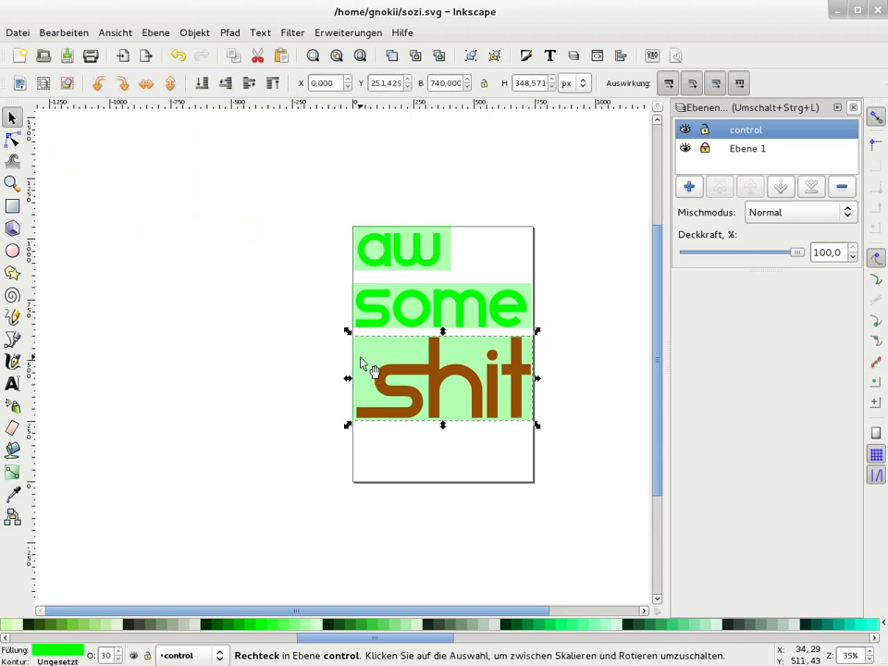
key(ctrl+d)
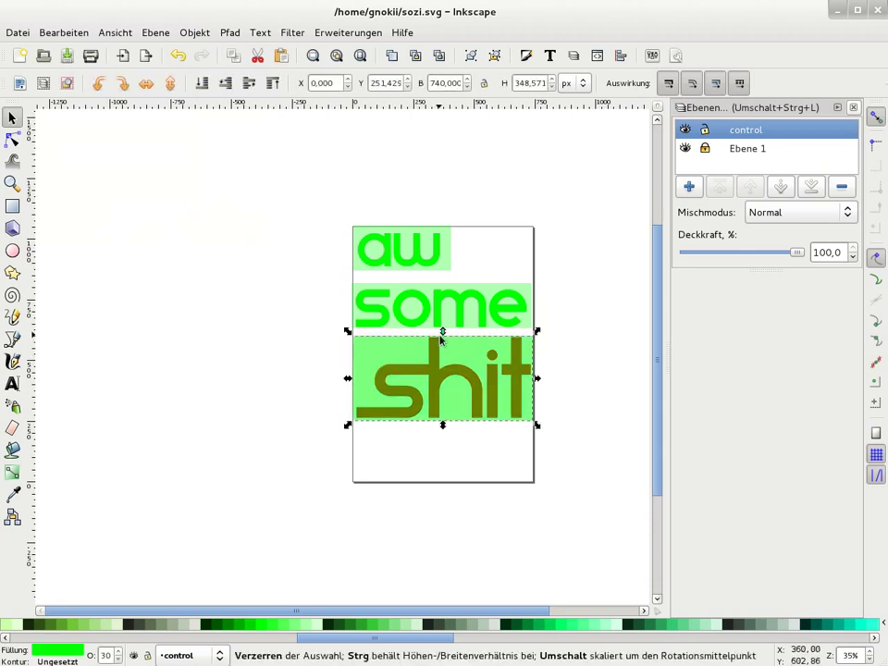
drag(443, 331, 456, 280)
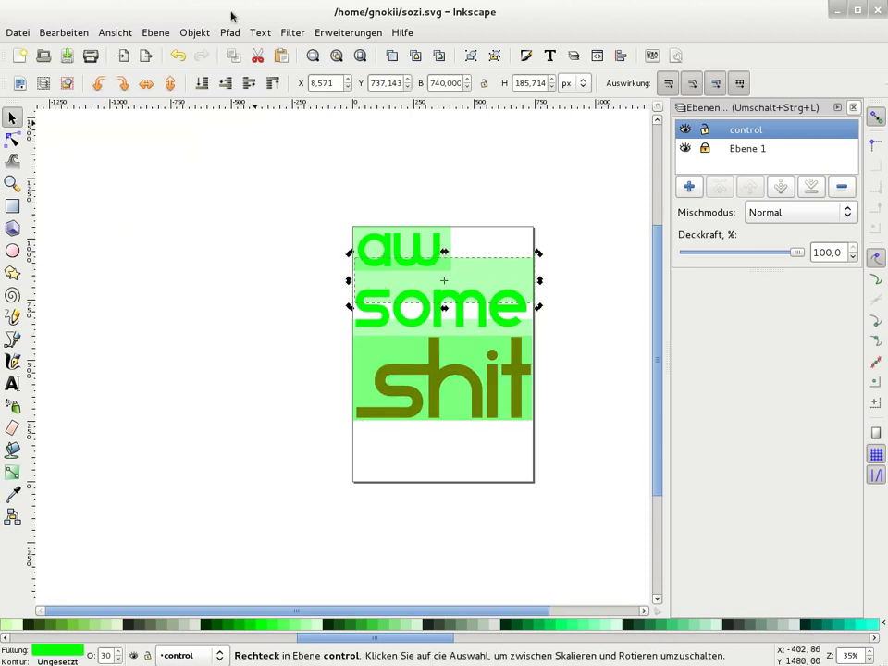
click(178, 55)
key(ctrl+z)
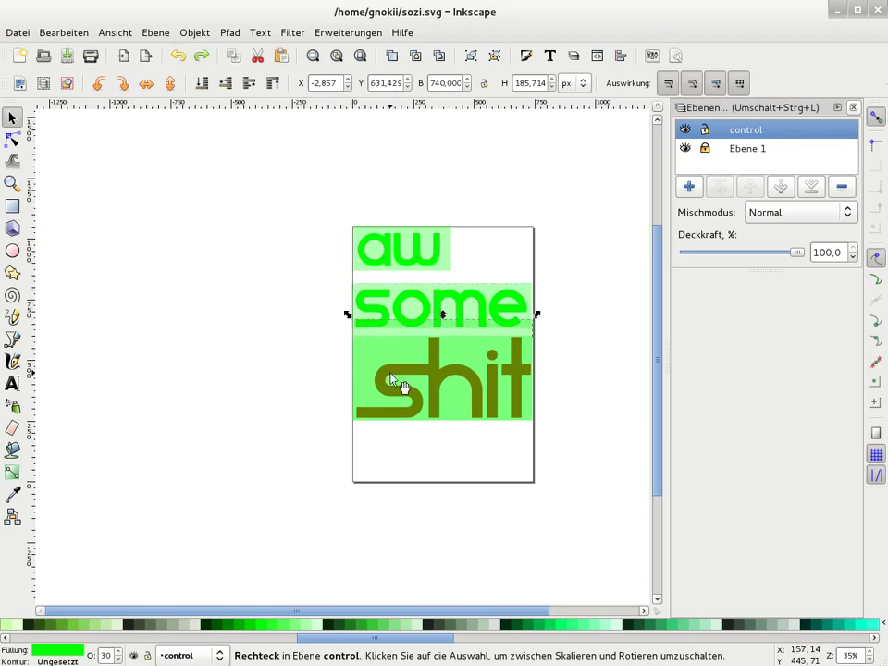
drag(442, 315, 454, 222)
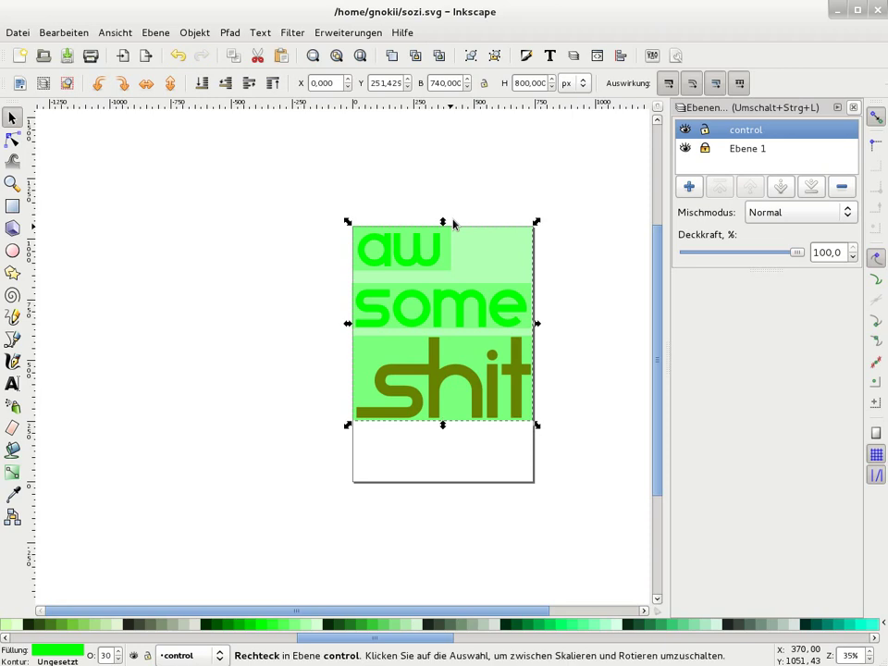
click(347, 33)
mouse_move(345, 206)
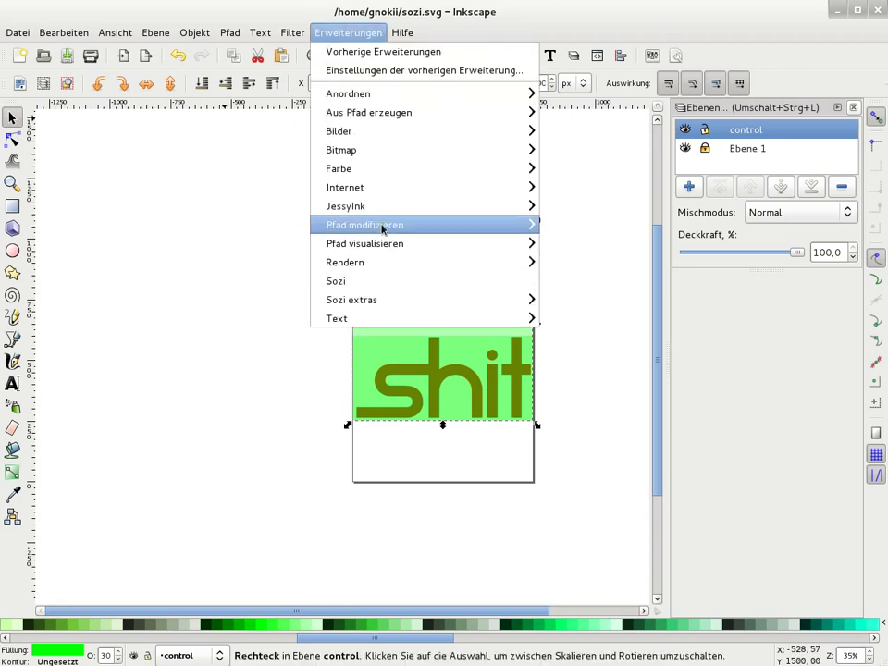
Step: Add the large rectangle as Sozi frame 'some shit' and save the sequence
click(375, 281)
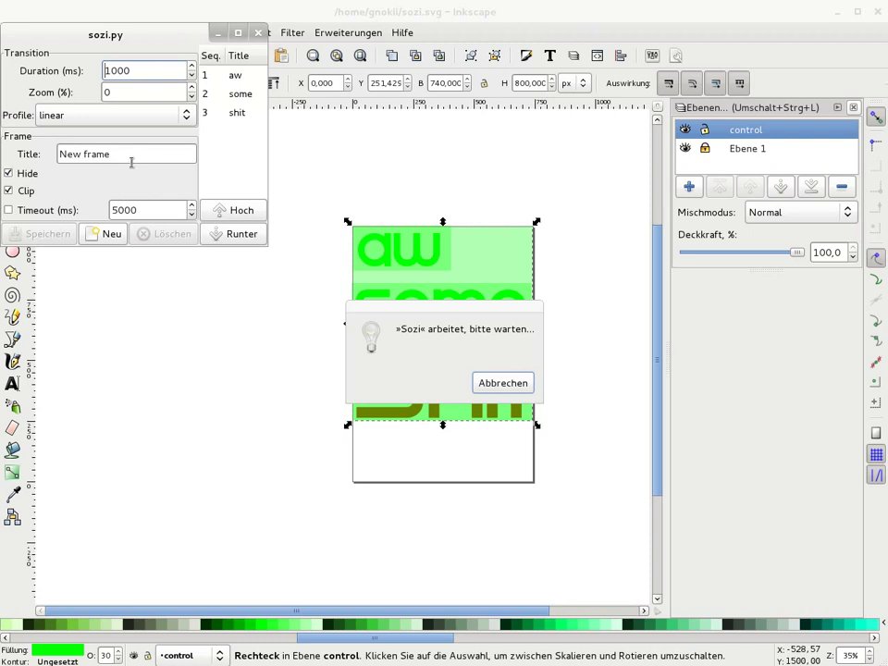
triple_click(72, 153)
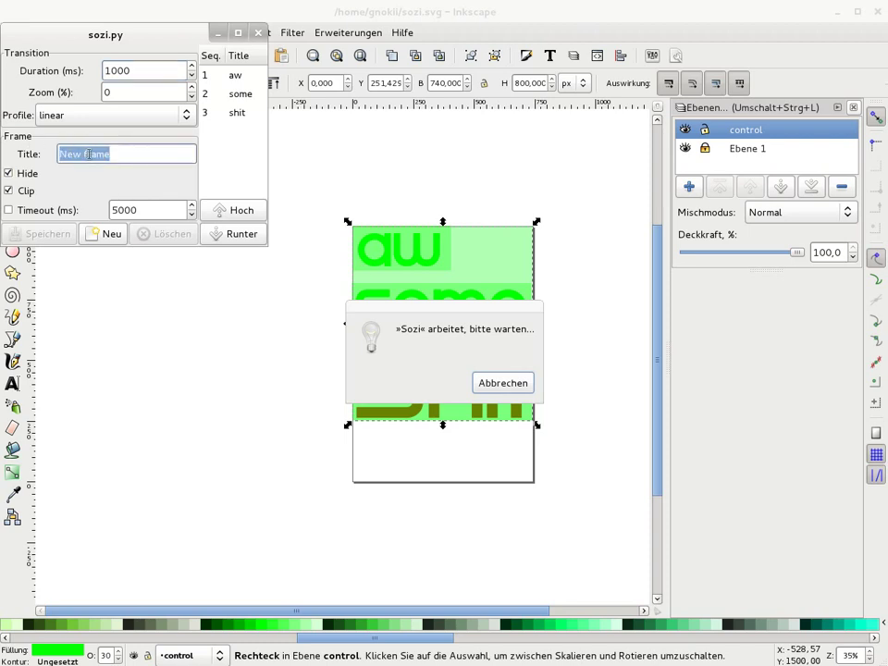
text(some shit)
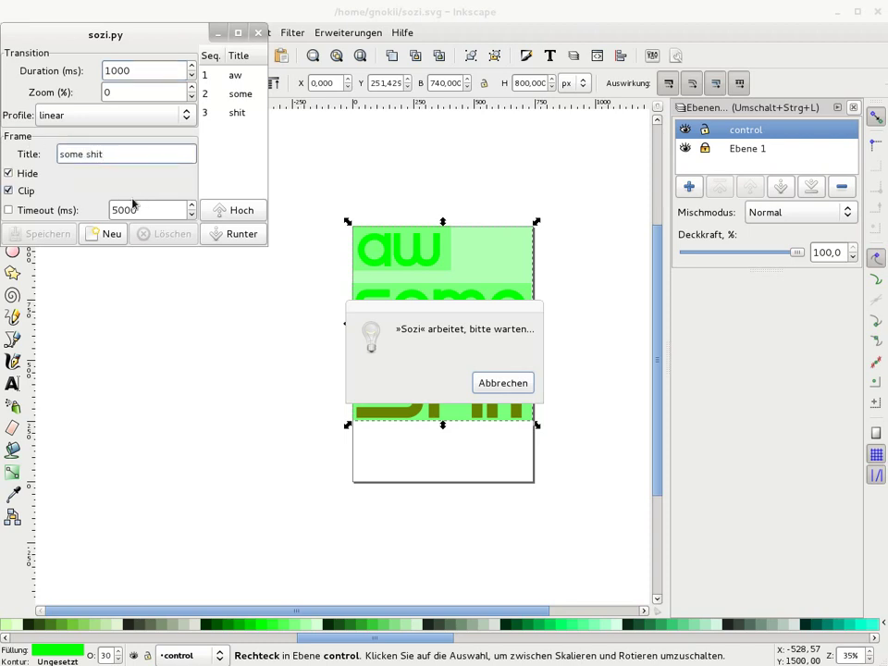
click(108, 235)
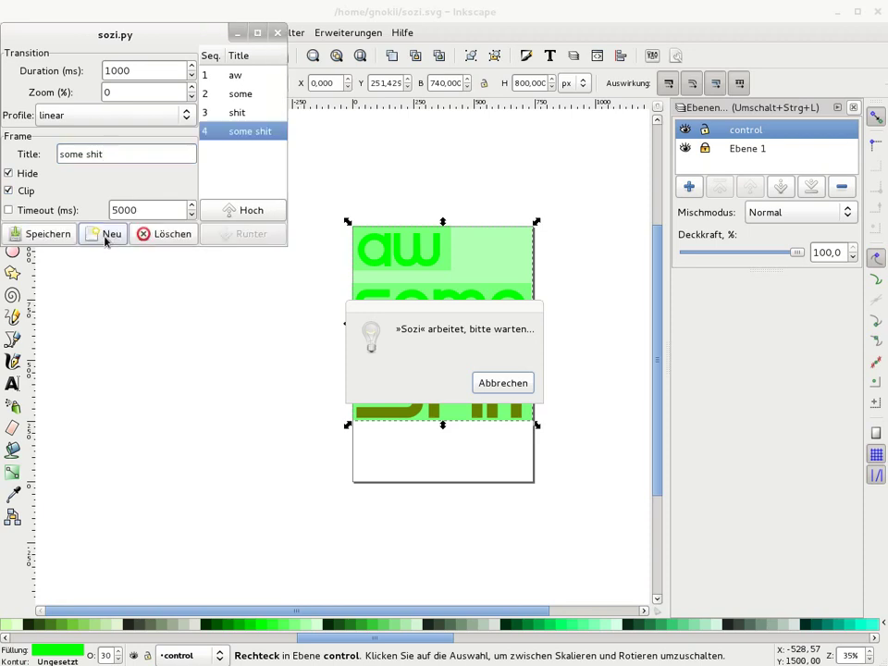
click(26, 234)
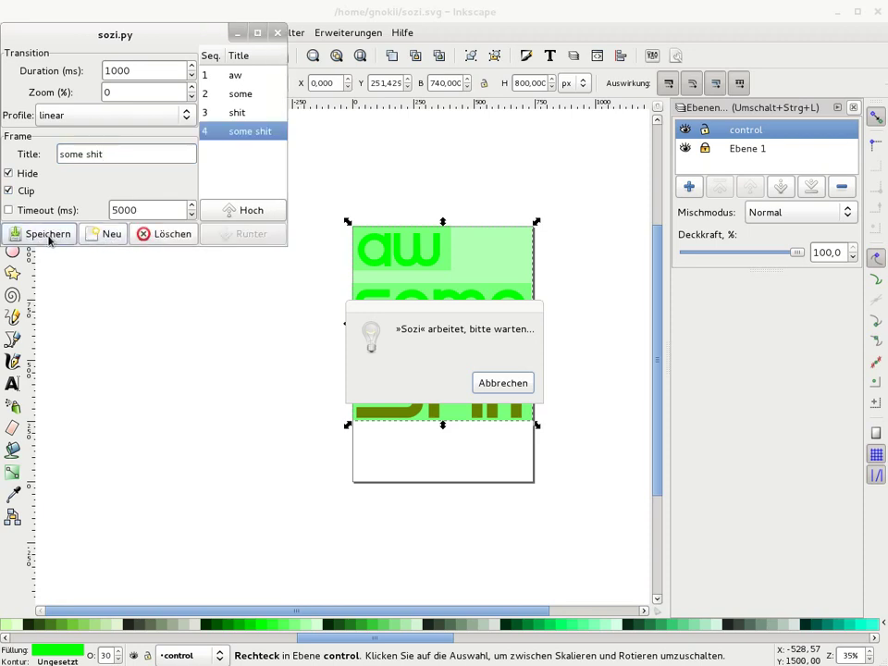
click(274, 34)
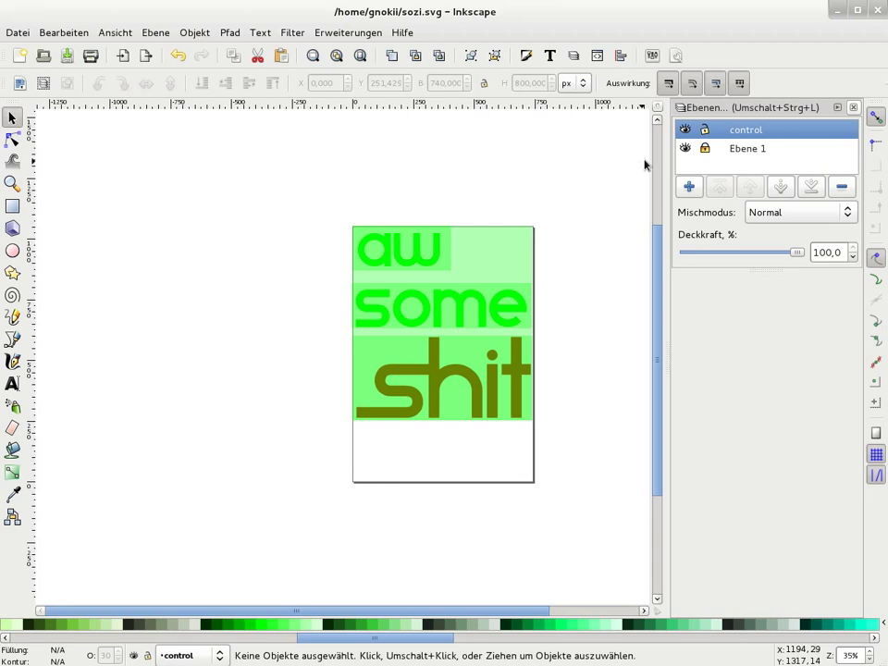
Step: Lock and hide the control layer, save sozi.svg, and switch to Firefox
click(705, 131)
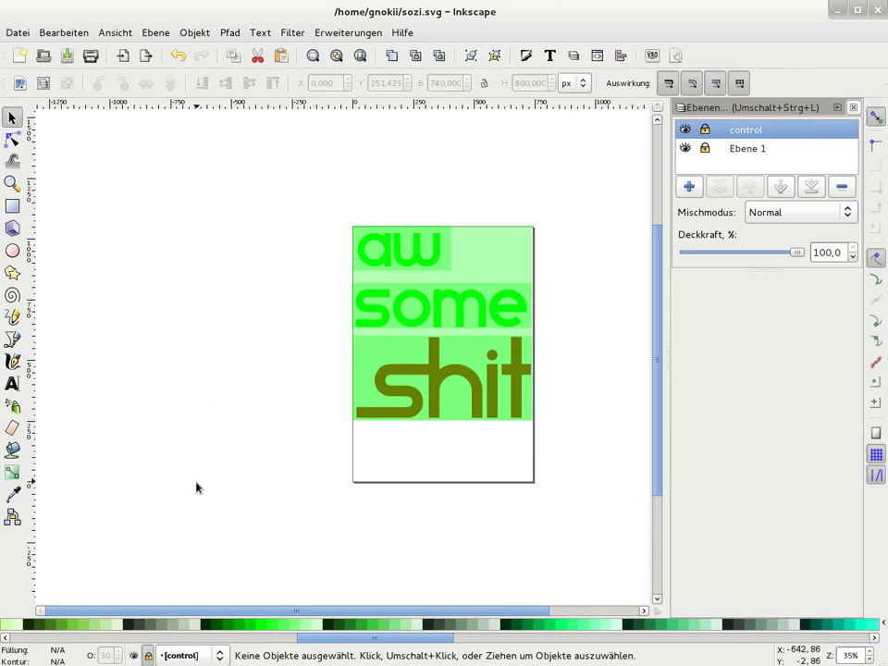
click(133, 655)
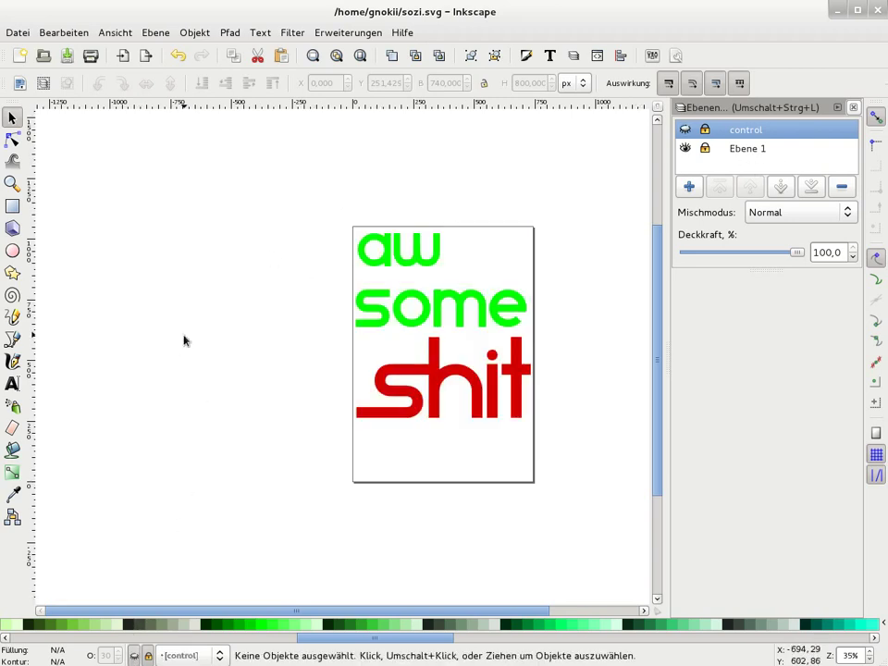
click(67, 56)
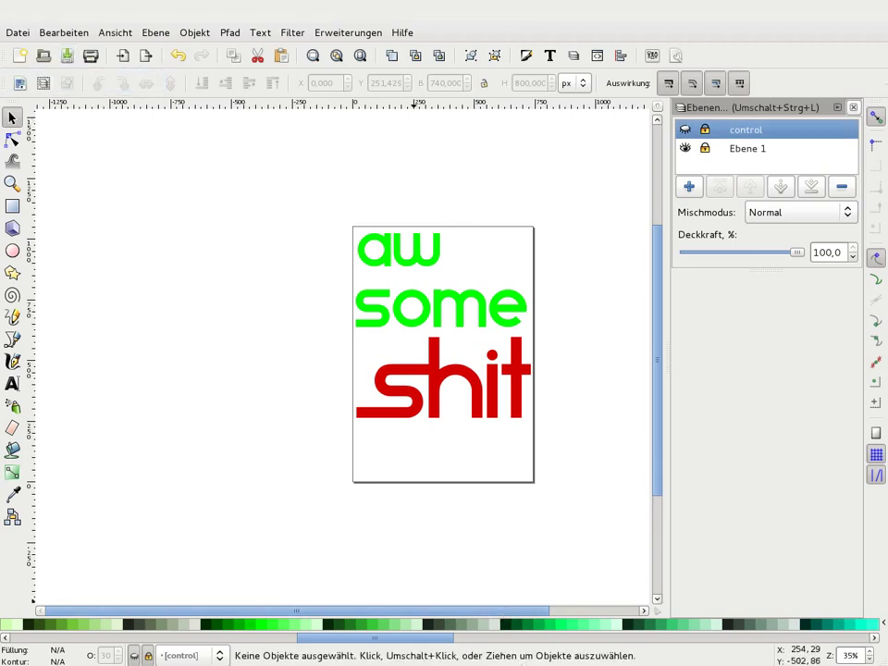
key(alt+Tab)
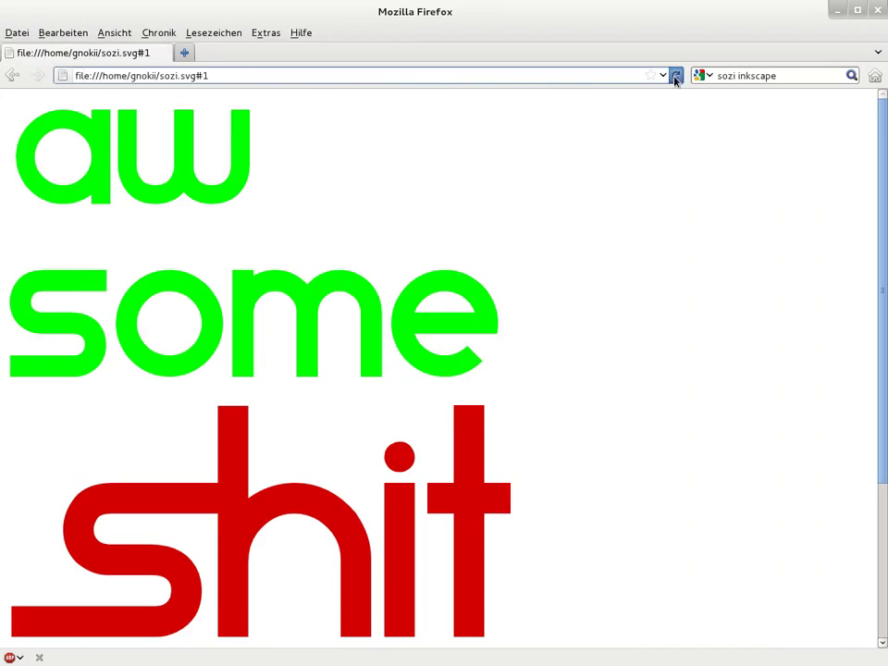
Step: Reload sozi.svg, step forward through all frames, then back to aw
click(675, 77)
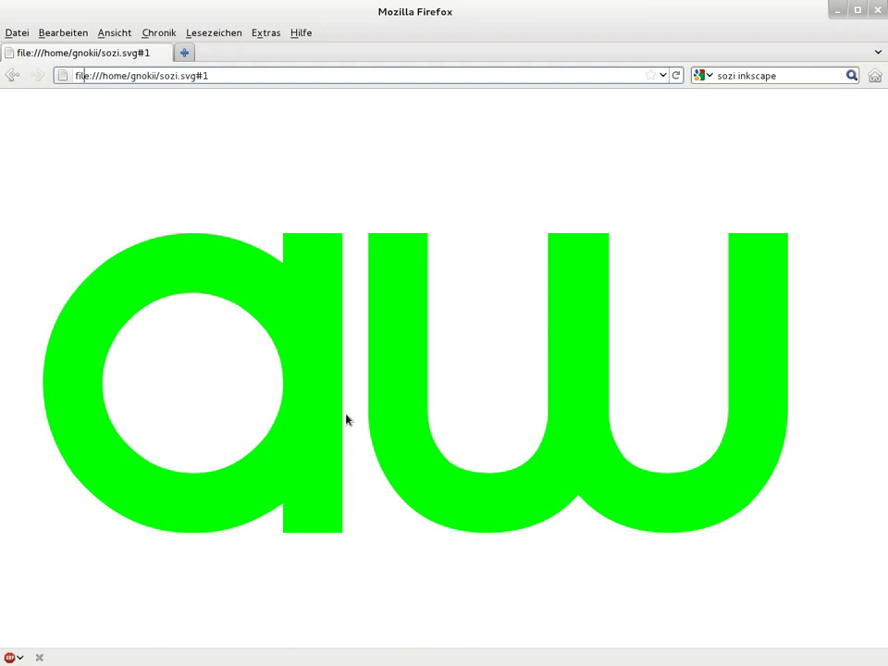
click(391, 404)
click(392, 404)
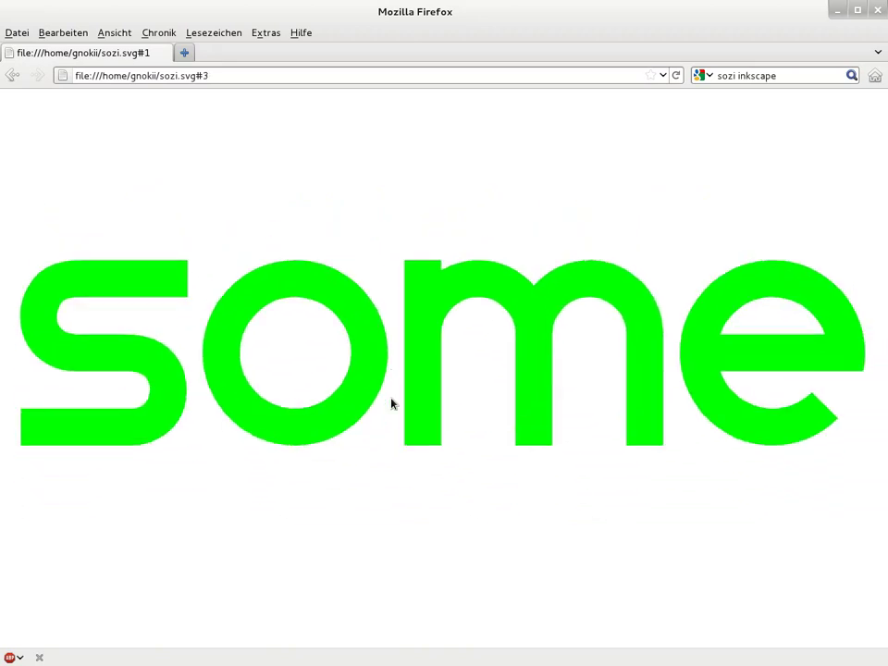
click(391, 403)
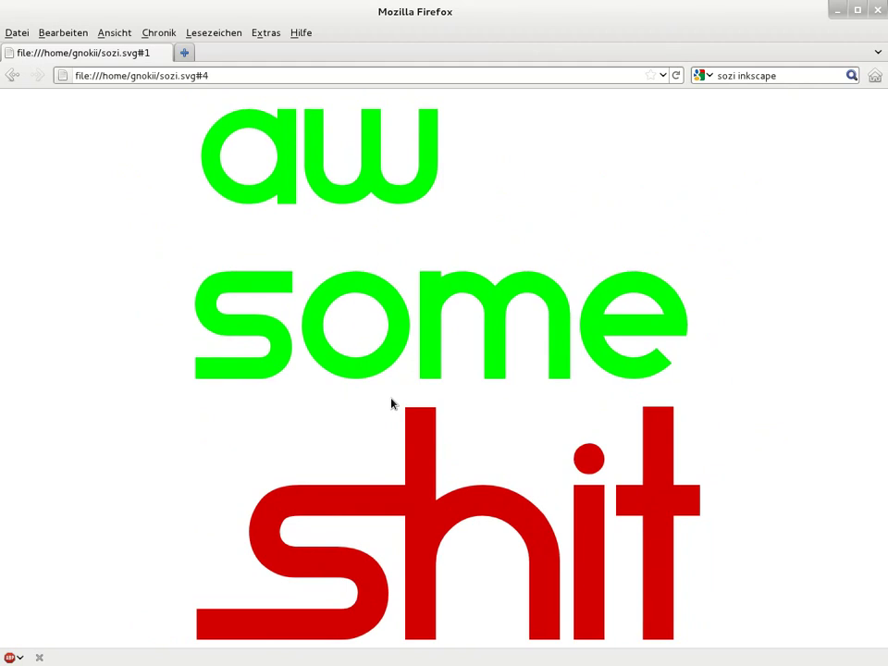
right_click(391, 403)
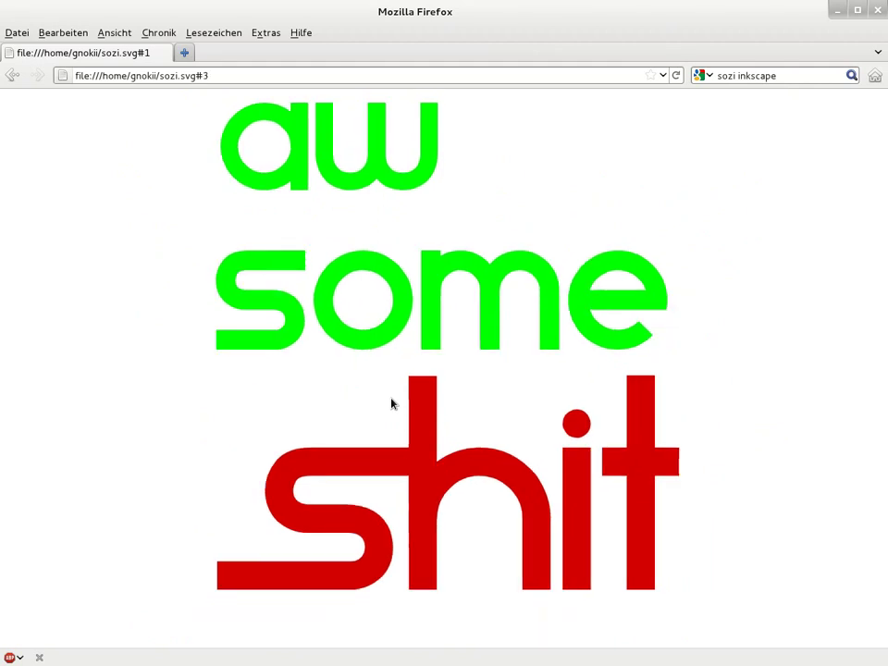
right_click(391, 403)
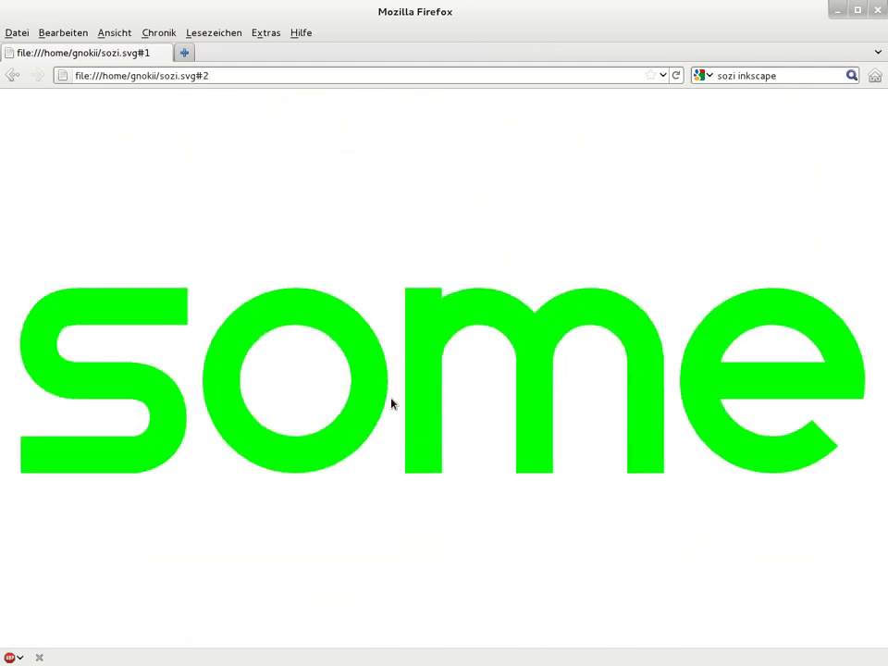
right_click(391, 403)
Step: Advance through some and shit, pan the slide, then reach the some shit overview
click(391, 403)
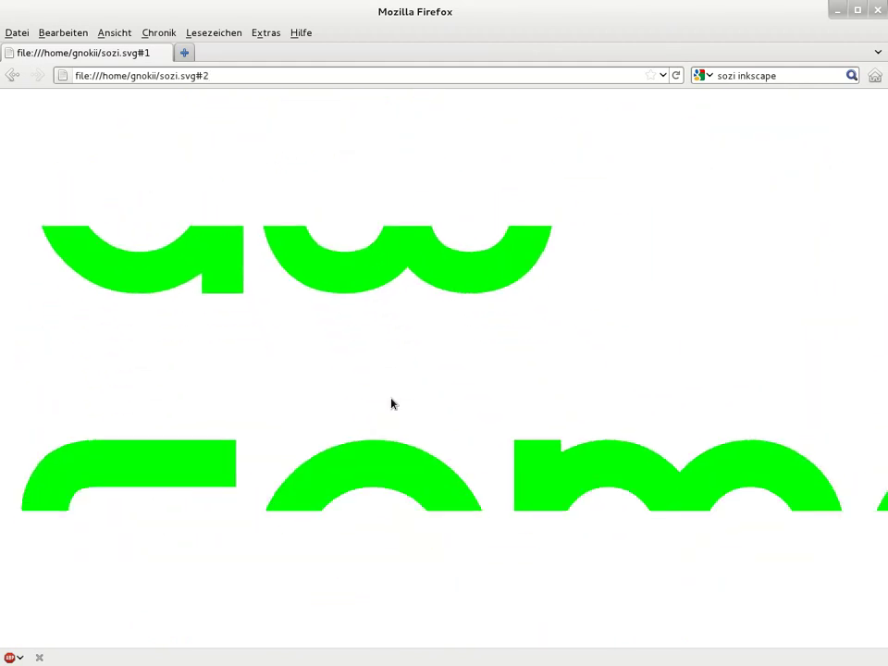
click(391, 404)
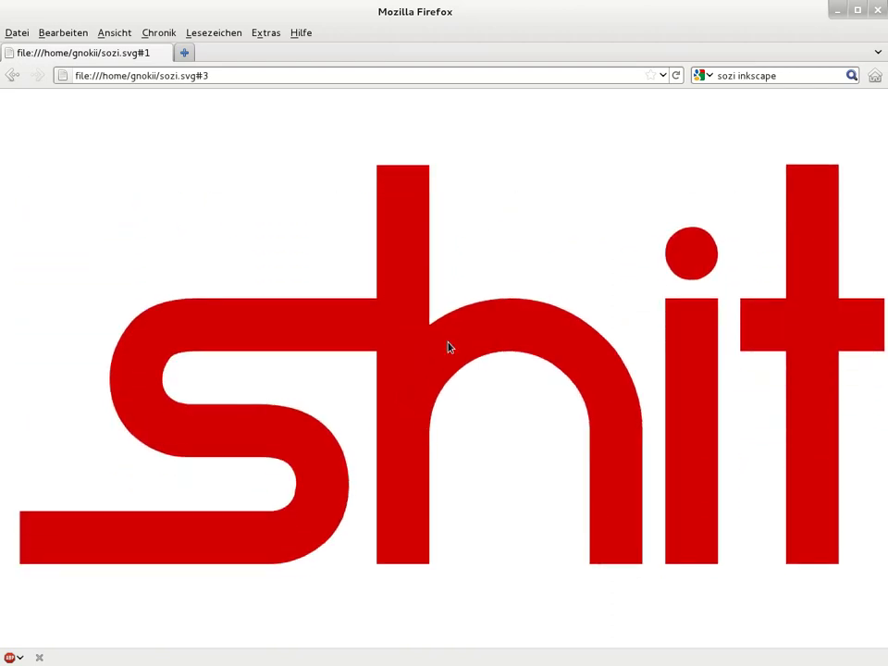
mouse_move(602, 267)
mouse_down()
mouse_move(527, 424)
mouse_move(263, 263)
mouse_move(639, 397)
mouse_move(690, 486)
mouse_move(573, 657)
mouse_move(704, 487)
mouse_move(532, 359)
mouse_move(887, 243)
mouse_up()
key(Right)
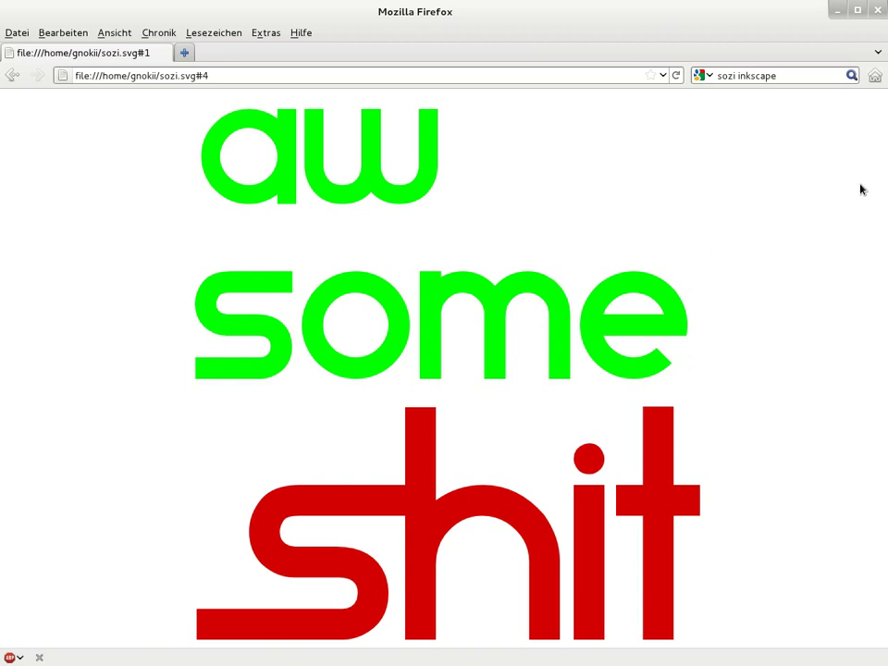
Step: Zoom in and out on the some shit overview, then show the frame list with T
key(plus)
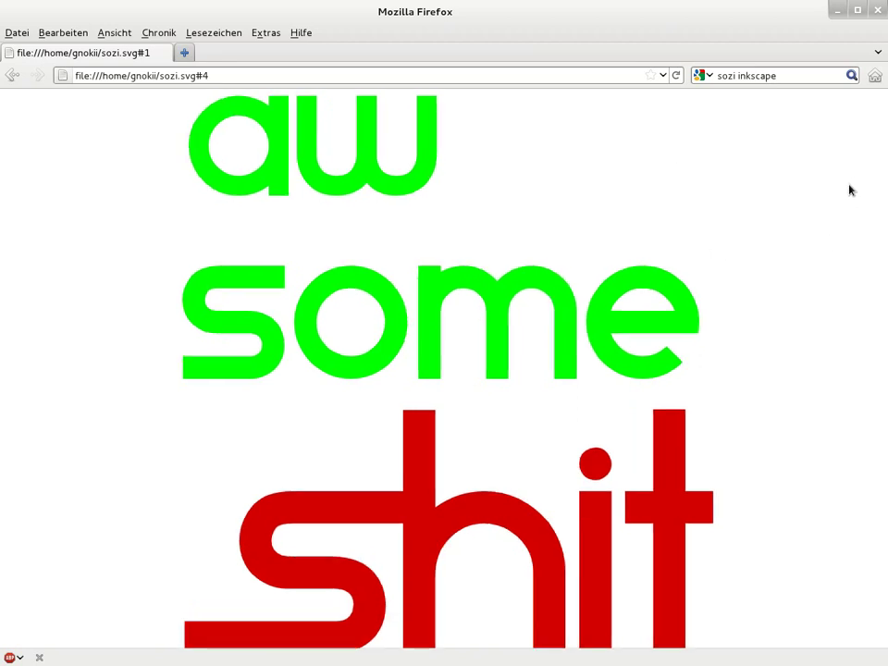
key(plus)
key(plus)
key(plus)
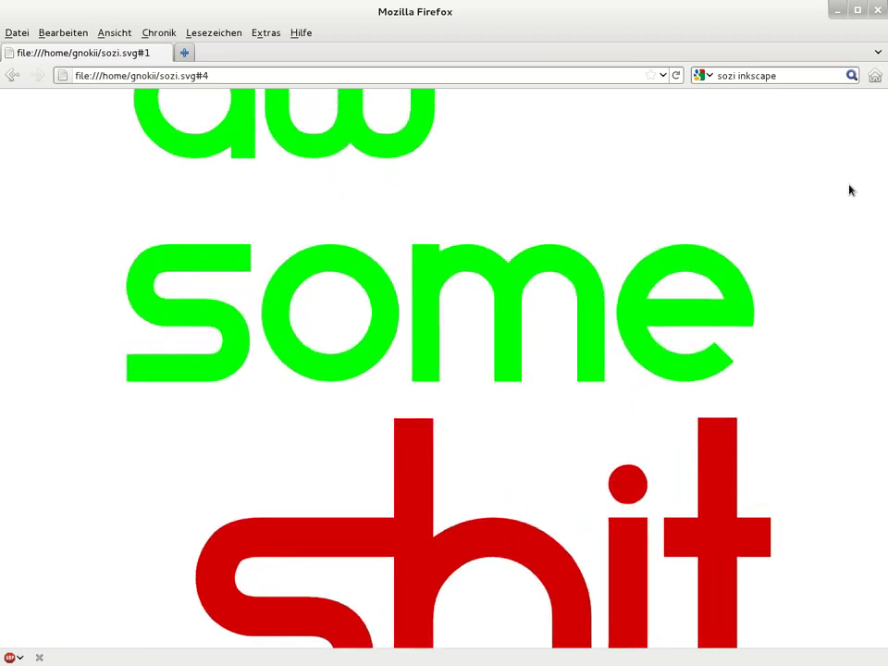
key(plus)
key(plus)
key(plus)
key(plus)
key(plus)
key(plus)
key(minus)
key(minus)
key(minus)
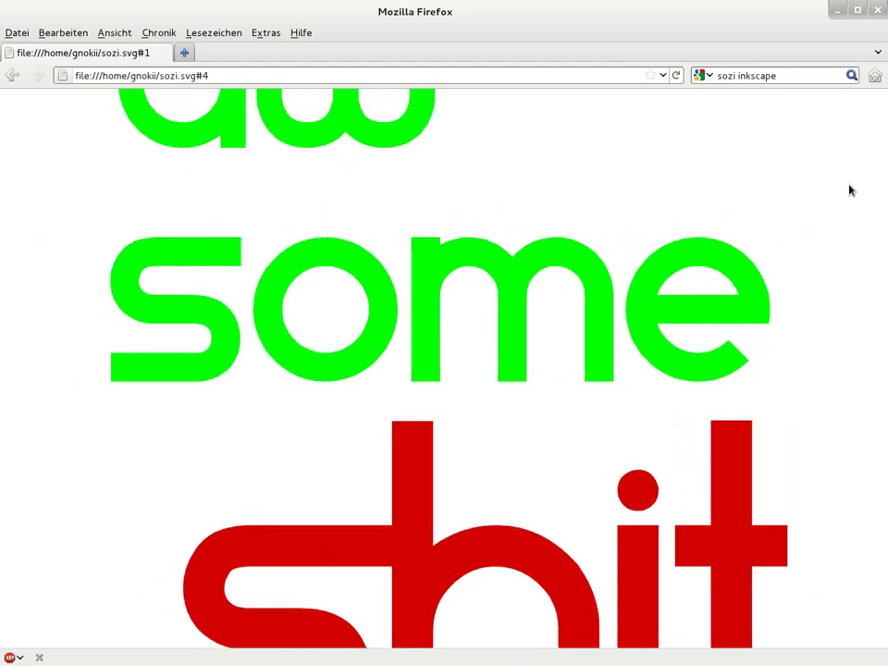
key(minus)
key(minus)
key(minus)
key(minus)
key(minus)
key(minus)
key(plus)
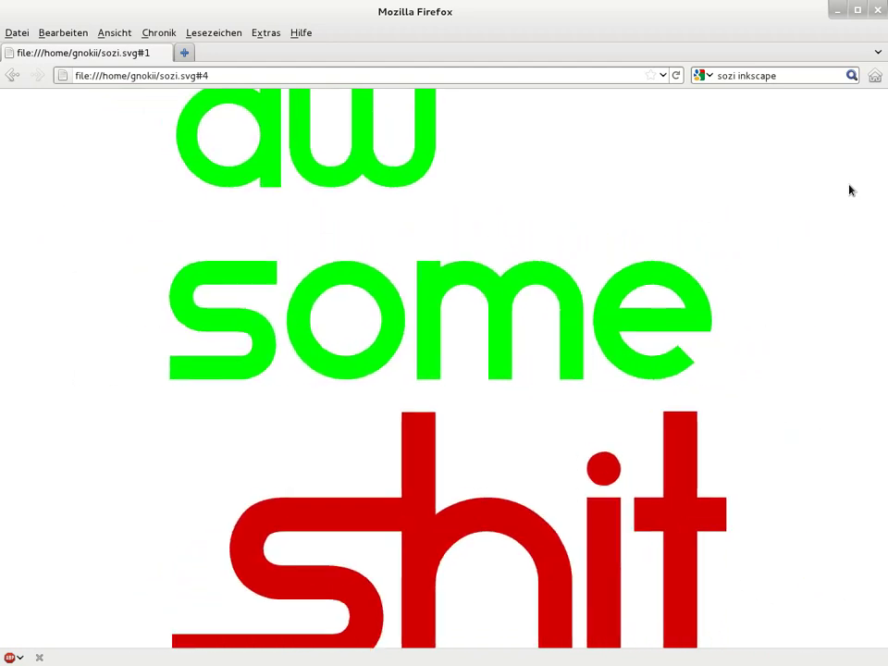
key(plus)
key(plus)
key(plus)
key(plus)
key(plus)
key(plus)
key(plus)
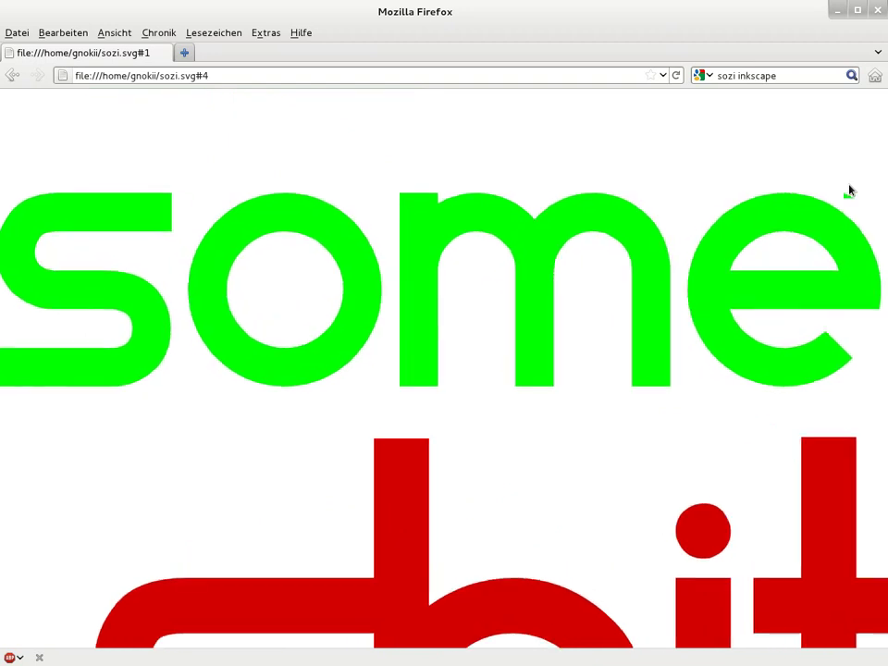
key(plus)
key(minus)
key(minus)
key(minus)
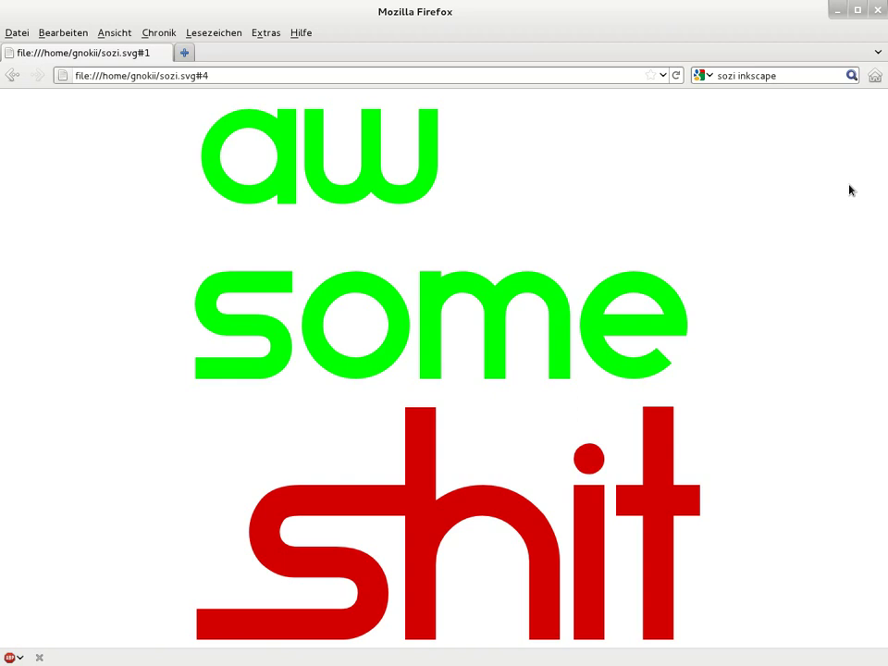
key(t)
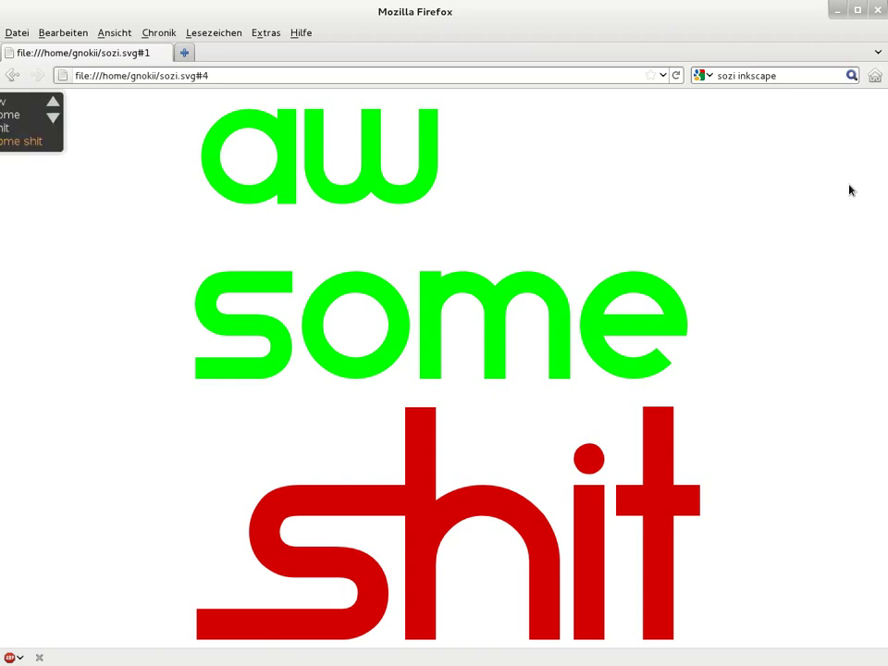
Step: Jump through the frame list to shit, then some, then back to aw
click(14, 128)
click(14, 115)
click(11, 104)
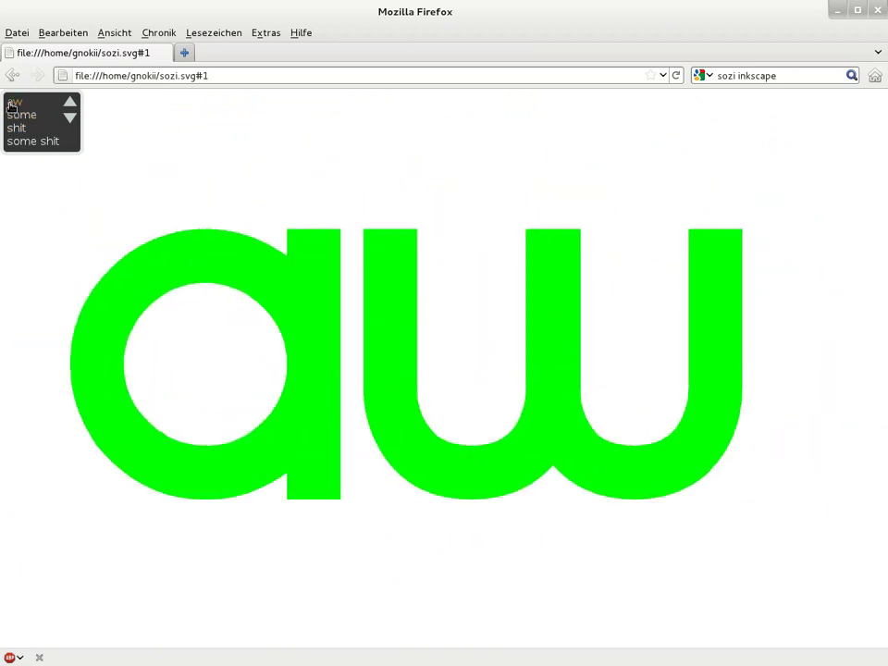